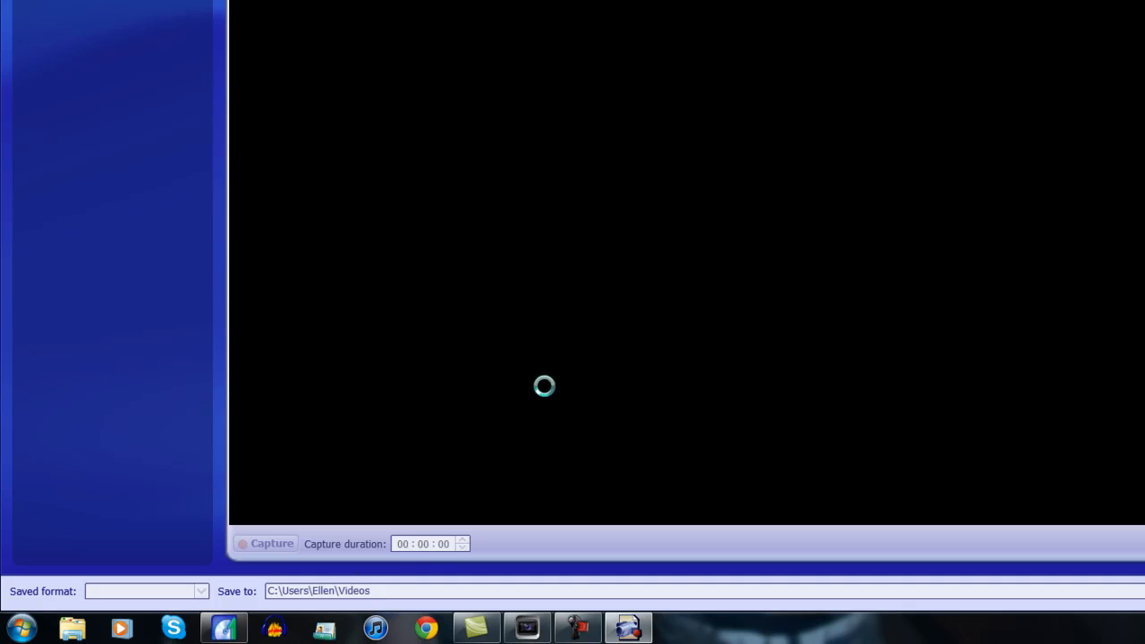
Choose the PLAYSTATION3 capture profile and M2TS as the saved format in the capture module
{"action": "left_click", "coordinate": [224, 627]}
{"action": "left_click", "coordinate": [1008, 25]}
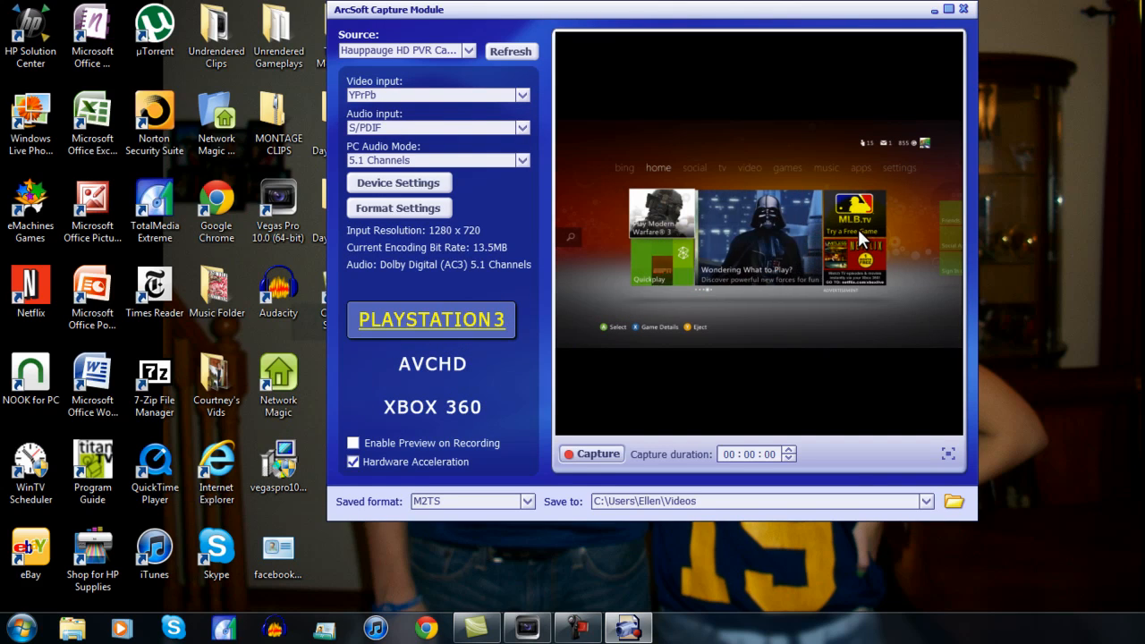
{"action": "left_click", "coordinate": [459, 321]}
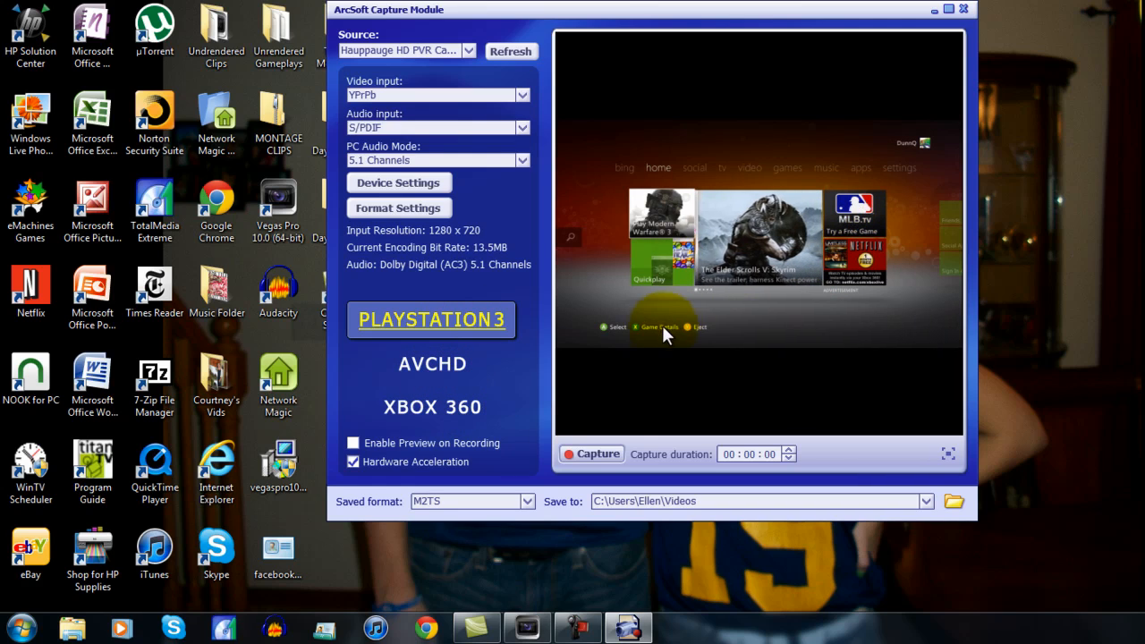
{"action": "left_click", "coordinate": [526, 502]}
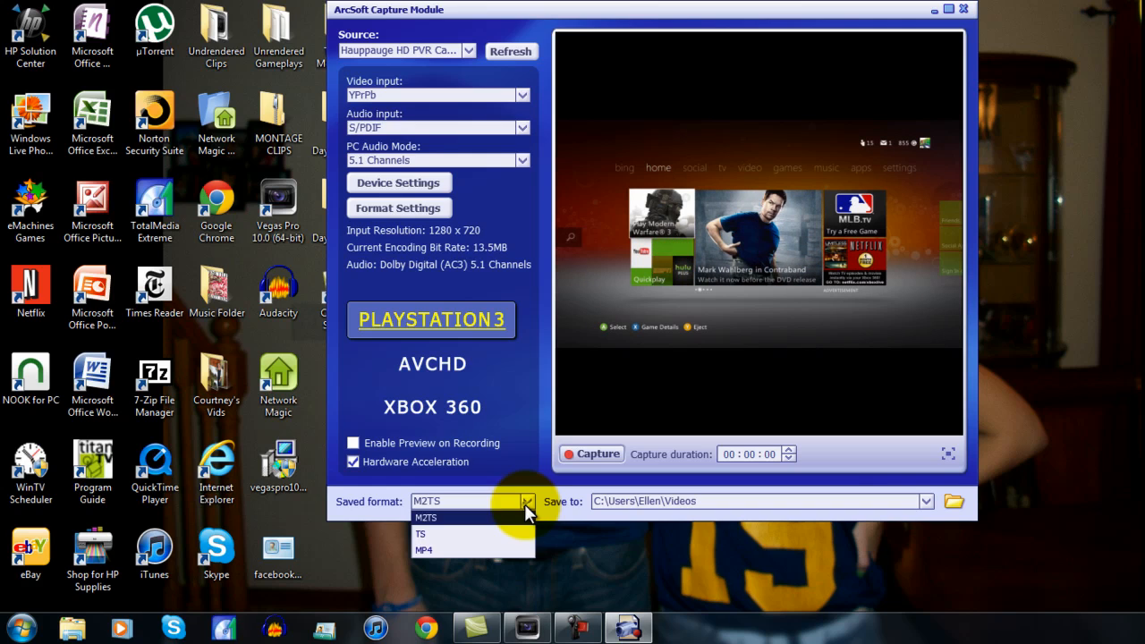
{"action": "left_click", "coordinate": [435, 517]}
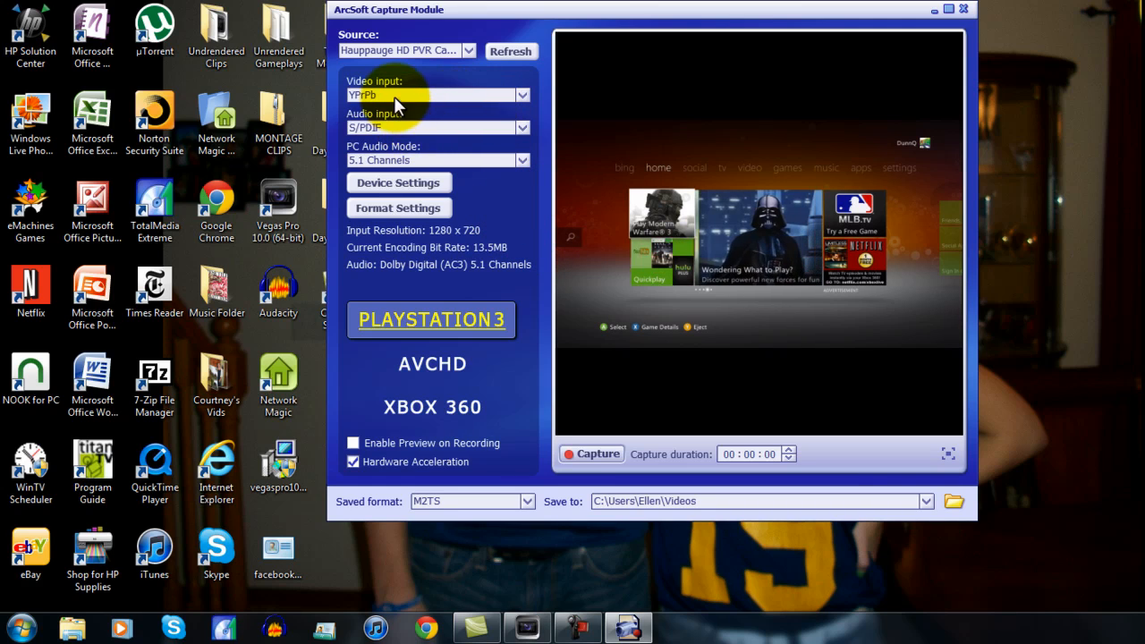
Set the video input to YPrPb and the audio input to S/PDIF, trying RCA Back along the way
{"action": "left_click", "coordinate": [451, 97]}
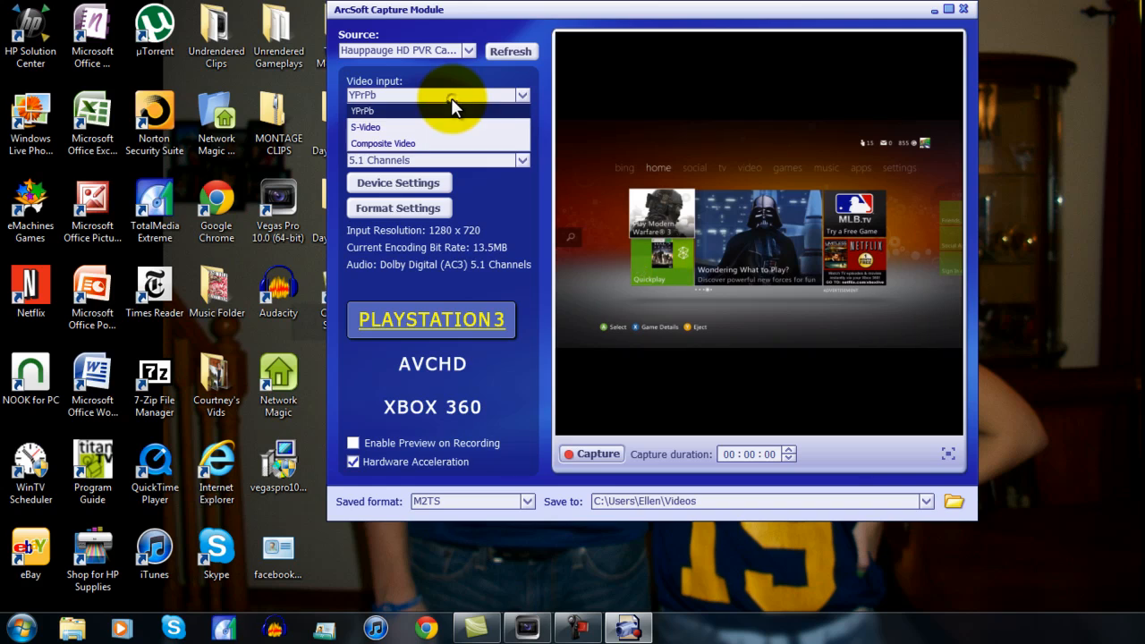
{"action": "left_click", "coordinate": [372, 110]}
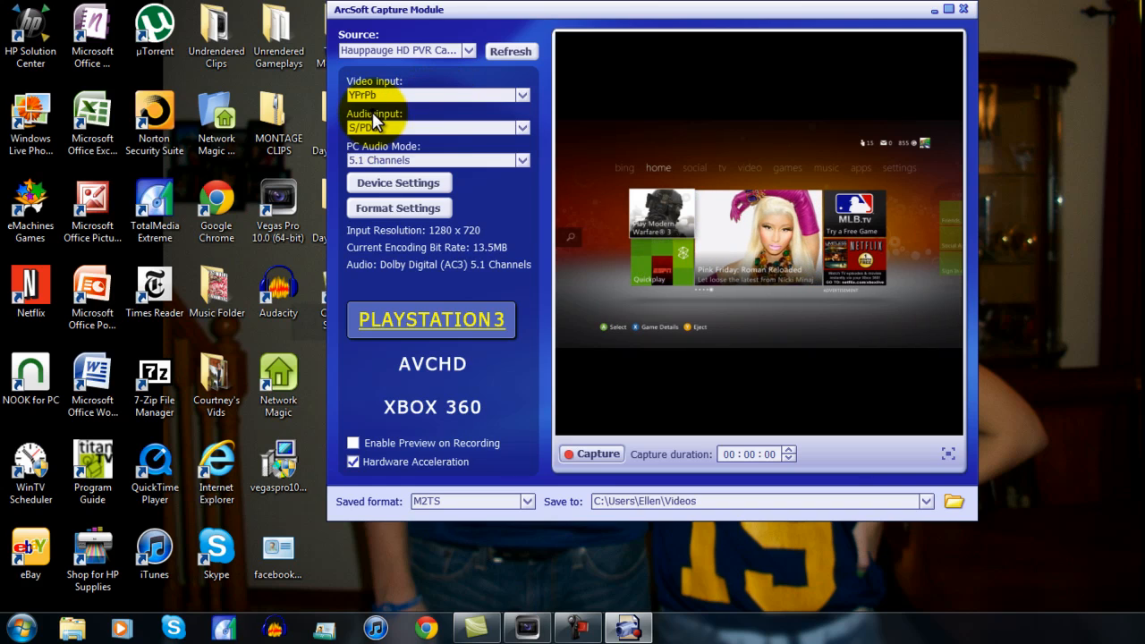
{"action": "left_click", "coordinate": [453, 128]}
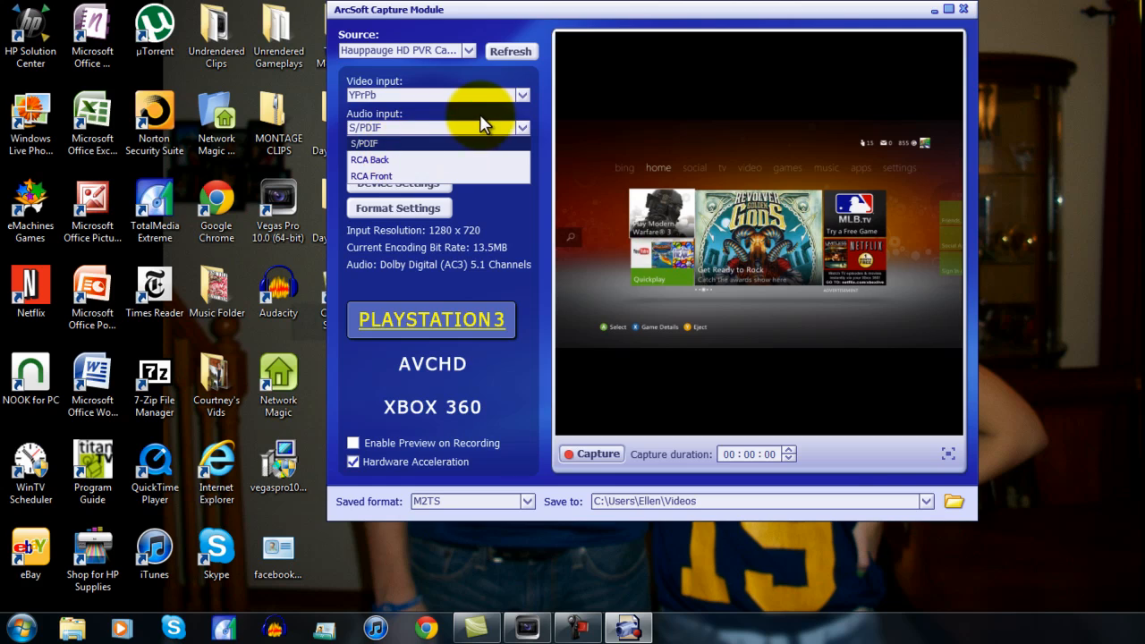
{"action": "left_click", "coordinate": [371, 161]}
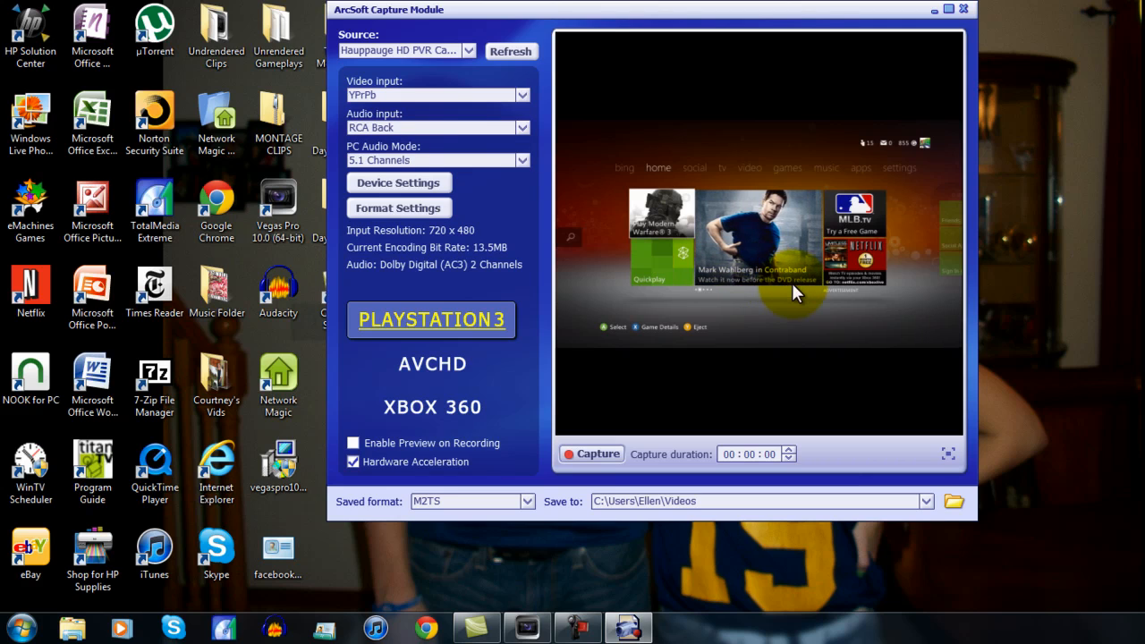
{"action": "left_click", "coordinate": [524, 128]}
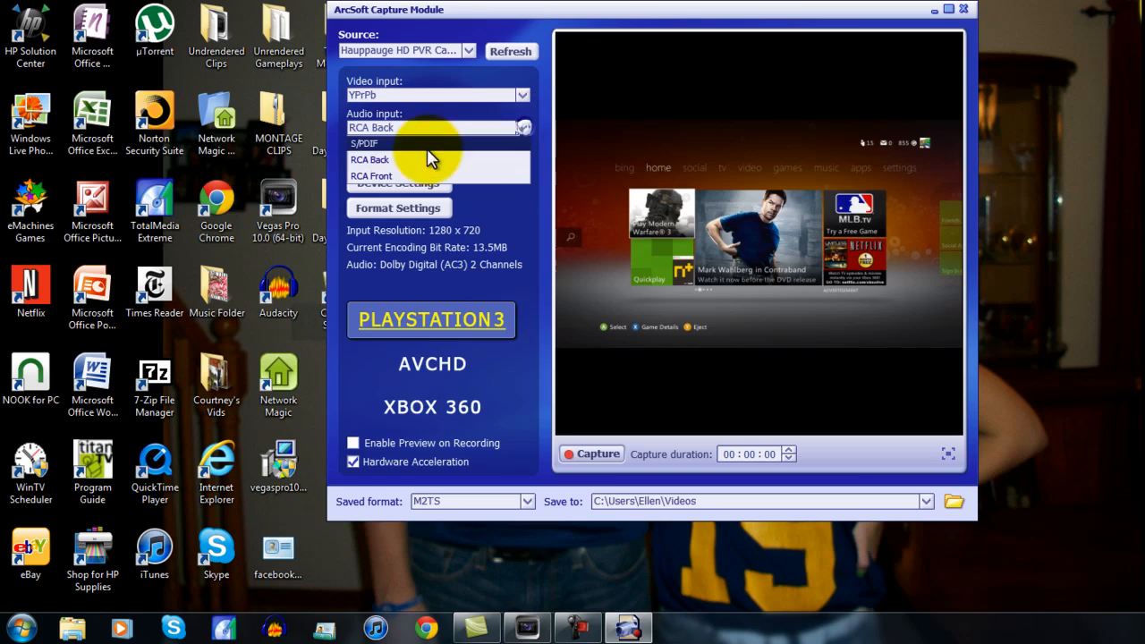
{"action": "left_click", "coordinate": [375, 143]}
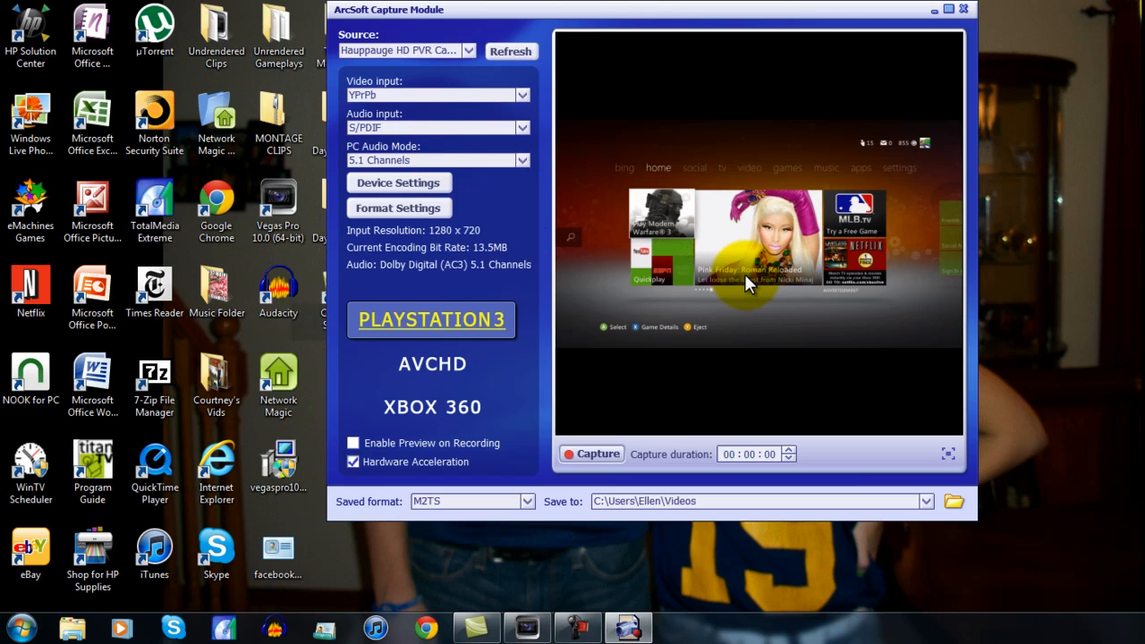
Examine the Video Proc Amp and Video Decoder options in the device settings, and close them without changes
{"action": "left_click", "coordinate": [425, 184]}
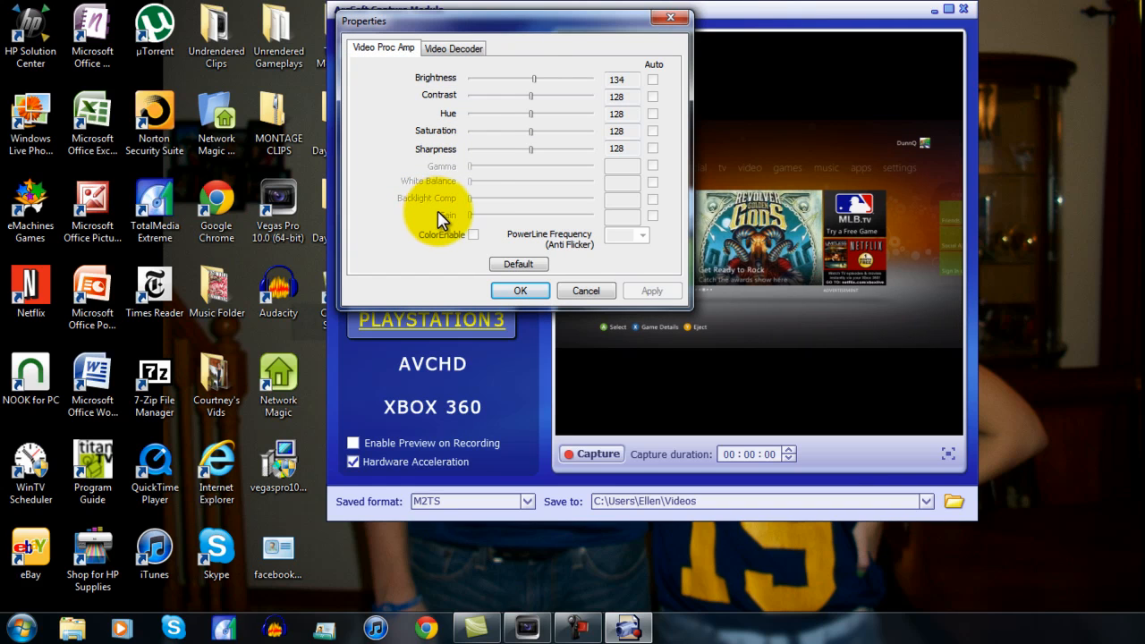
{"action": "left_click_drag", "start_coordinate": [511, 24], "coordinate": [749, 98]}
{"action": "left_click_drag", "start_coordinate": [828, 96], "coordinate": [1135, 149]}
{"action": "left_click_drag", "start_coordinate": [957, 252], "coordinate": [938, 250]}
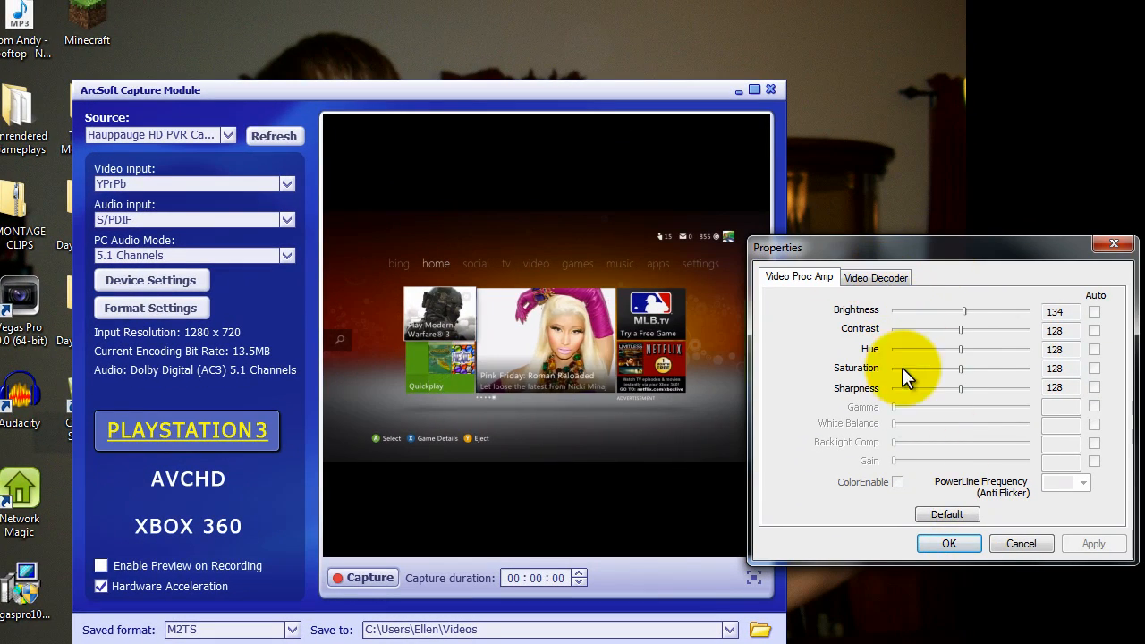
{"action": "left_click", "coordinate": [857, 278]}
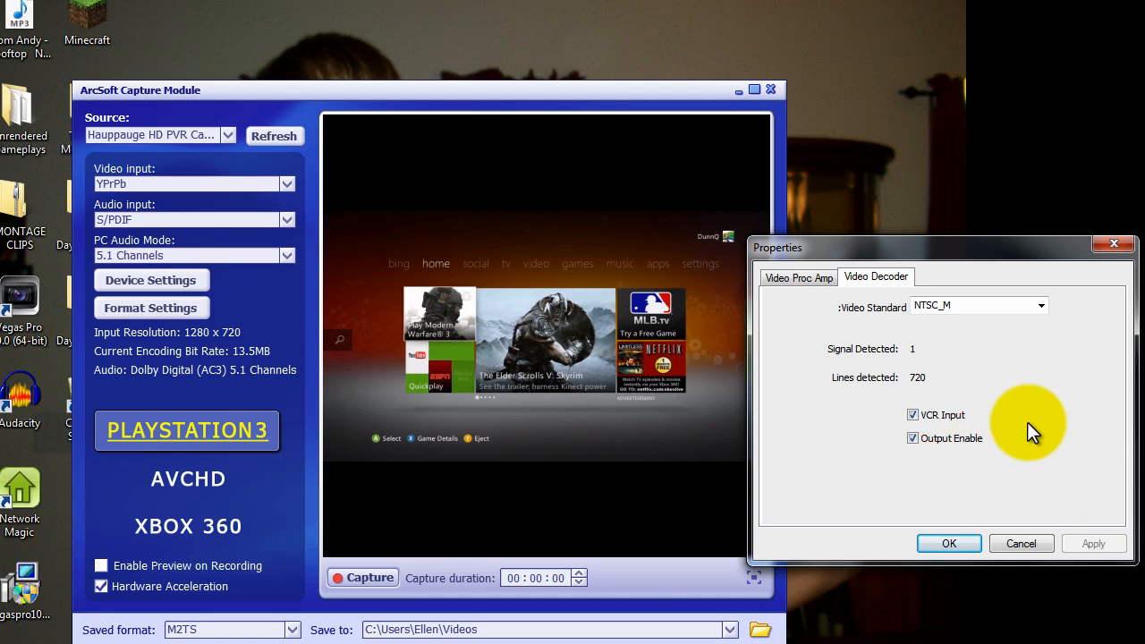
{"action": "left_click", "coordinate": [811, 276]}
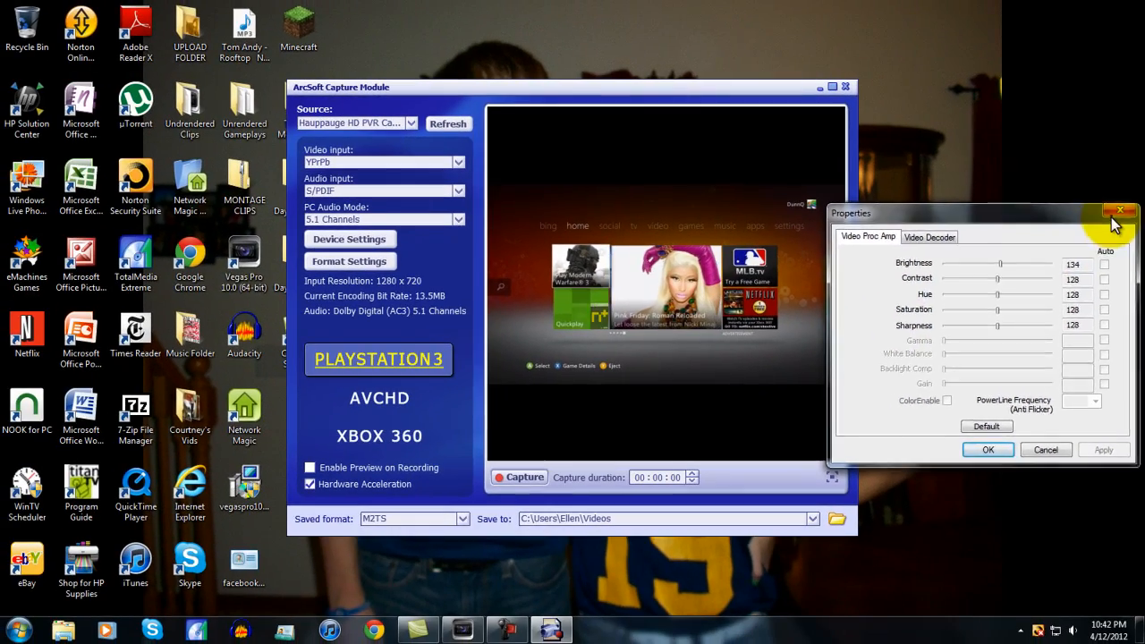
{"action": "left_click", "coordinate": [1118, 212]}
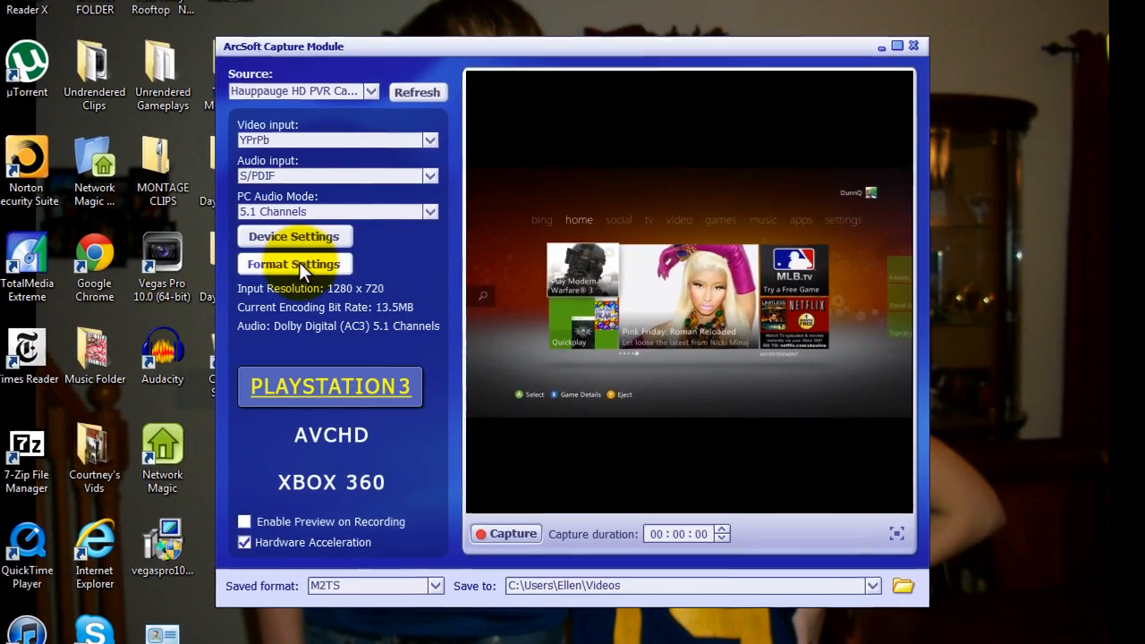
Review the Hauppauge H264 encoder's bitrate, filter and audio options, cancel the dialog and reselect the PLAYSTATION3 profile
{"action": "left_click", "coordinate": [298, 264]}
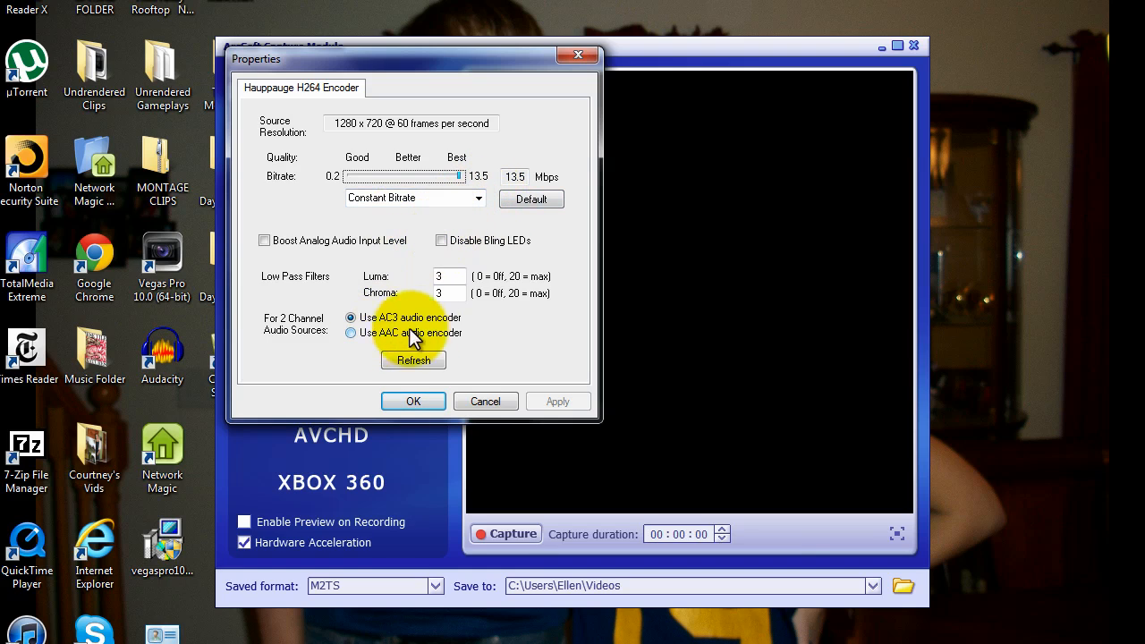
{"action": "left_click", "coordinate": [490, 404]}
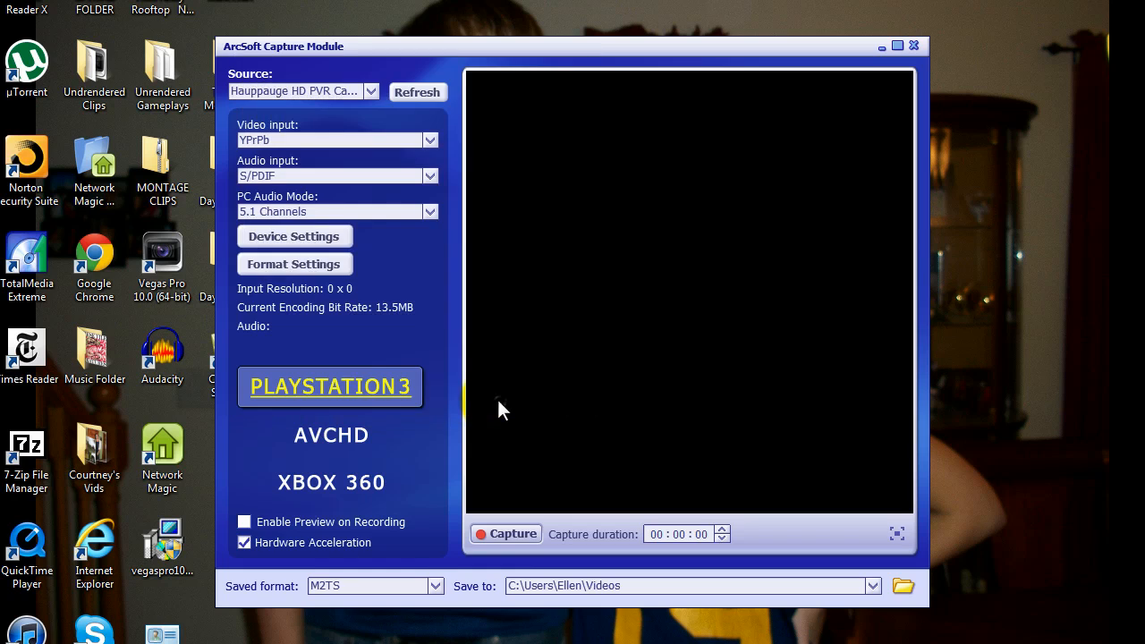
{"action": "left_click", "coordinate": [263, 386]}
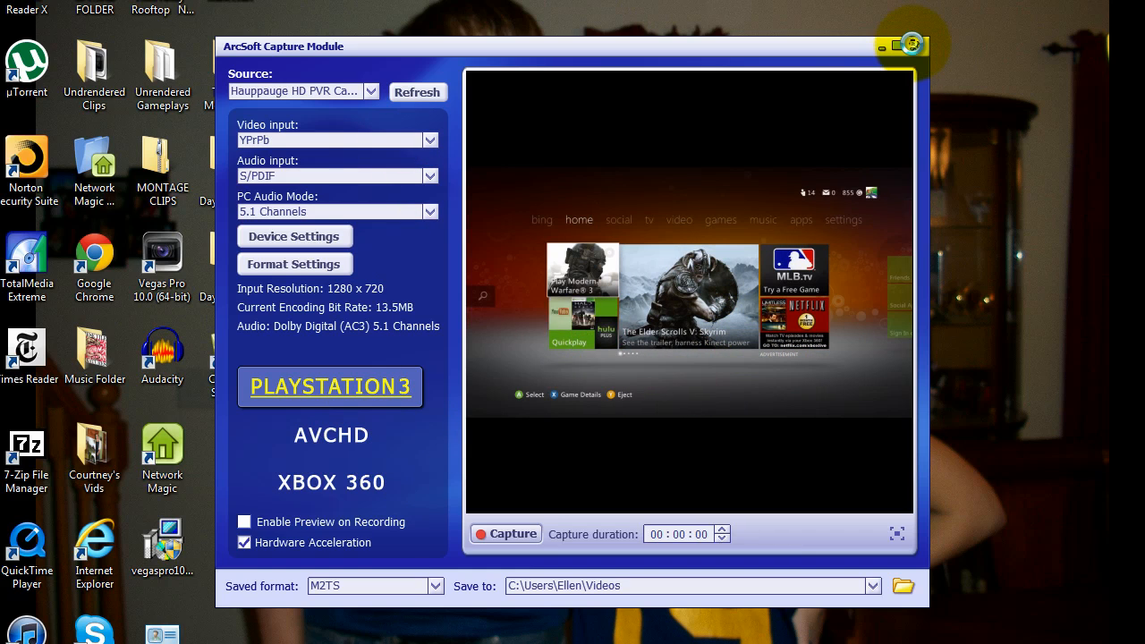
Close the capture module and switch to the open Vegas Pro project
{"action": "left_click", "coordinate": [912, 43]}
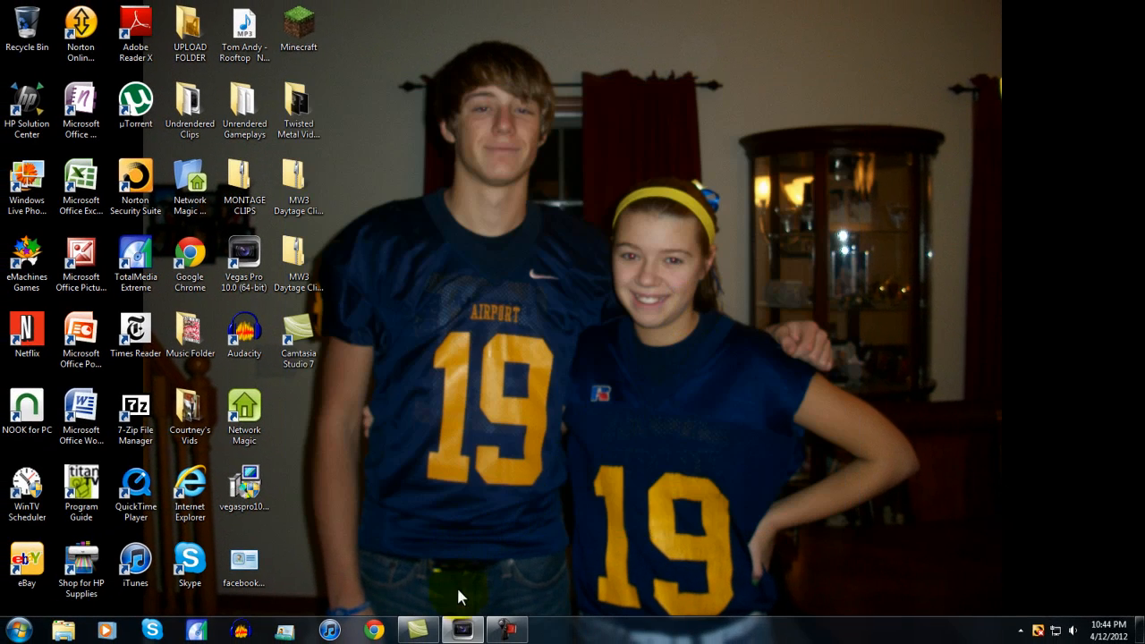
{"action": "mouse_move", "coordinate": [464, 636]}
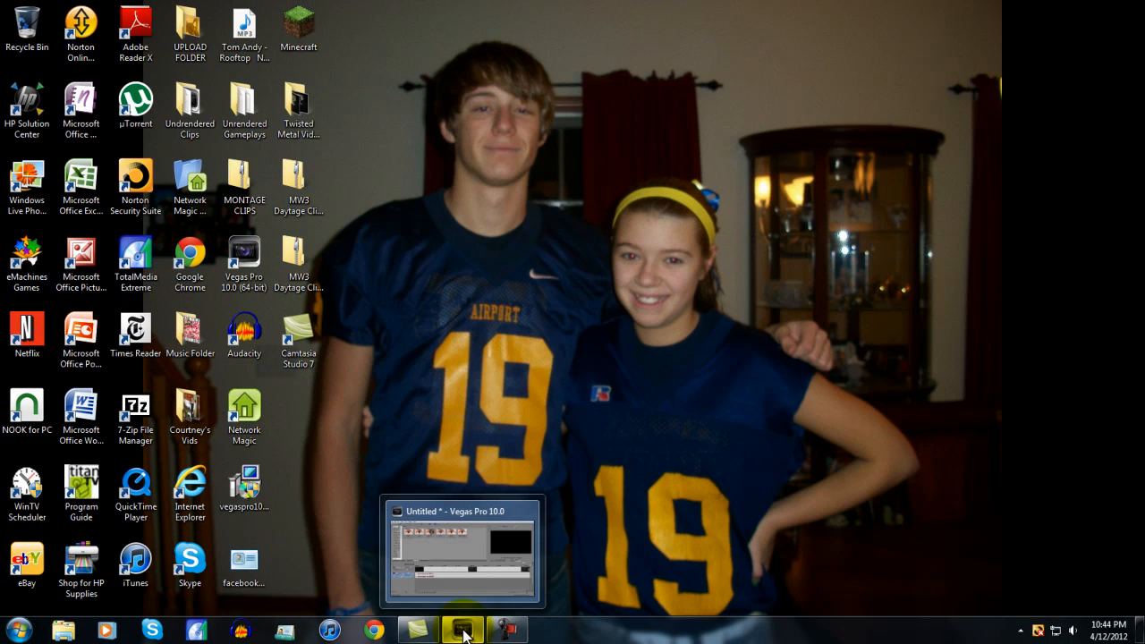
{"action": "left_click", "coordinate": [465, 633]}
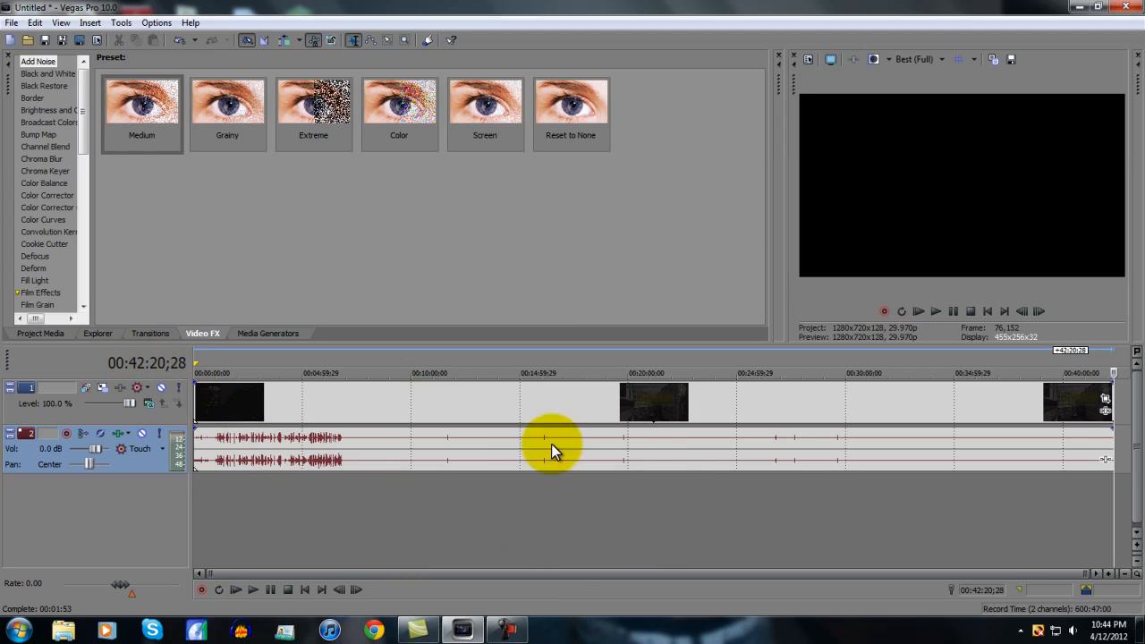
Select the gameplay video event and place the timeline cursor near its start, at 00:01:40;22
{"action": "left_click", "coordinate": [575, 406]}
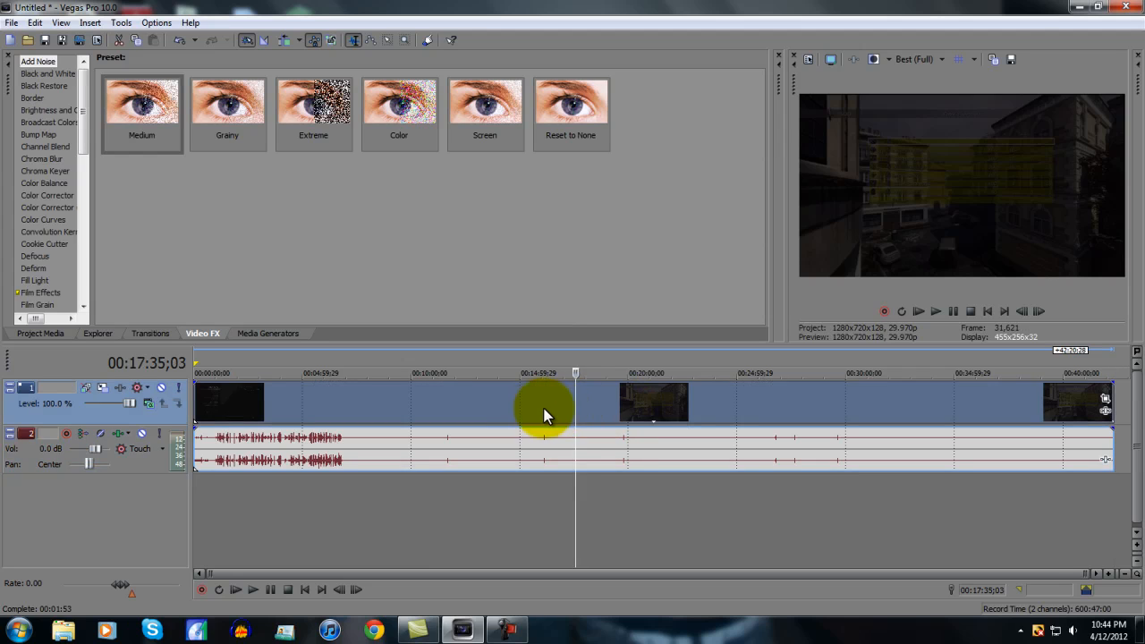
{"action": "left_click", "coordinate": [509, 414]}
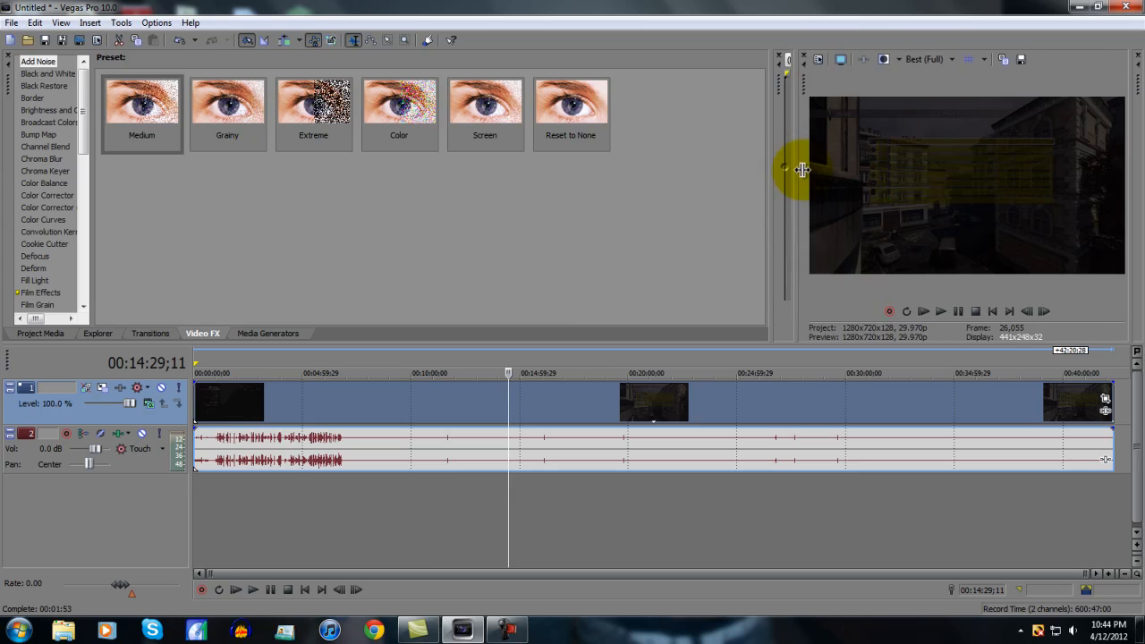
{"action": "left_click", "coordinate": [534, 390]}
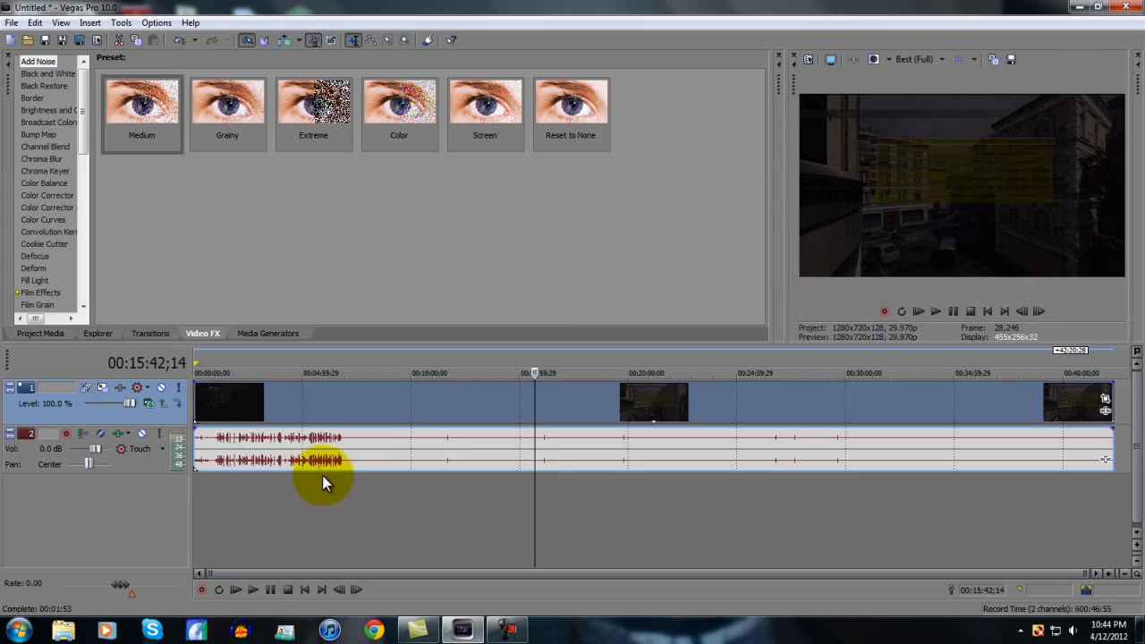
{"action": "left_click", "coordinate": [349, 392]}
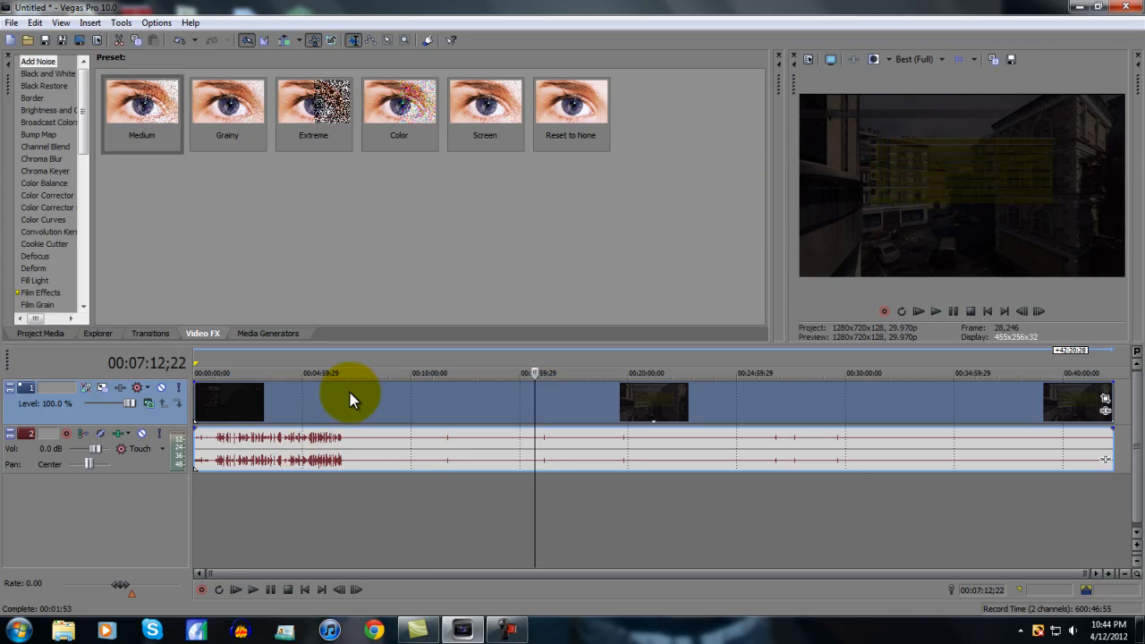
{"action": "left_click", "coordinate": [230, 405]}
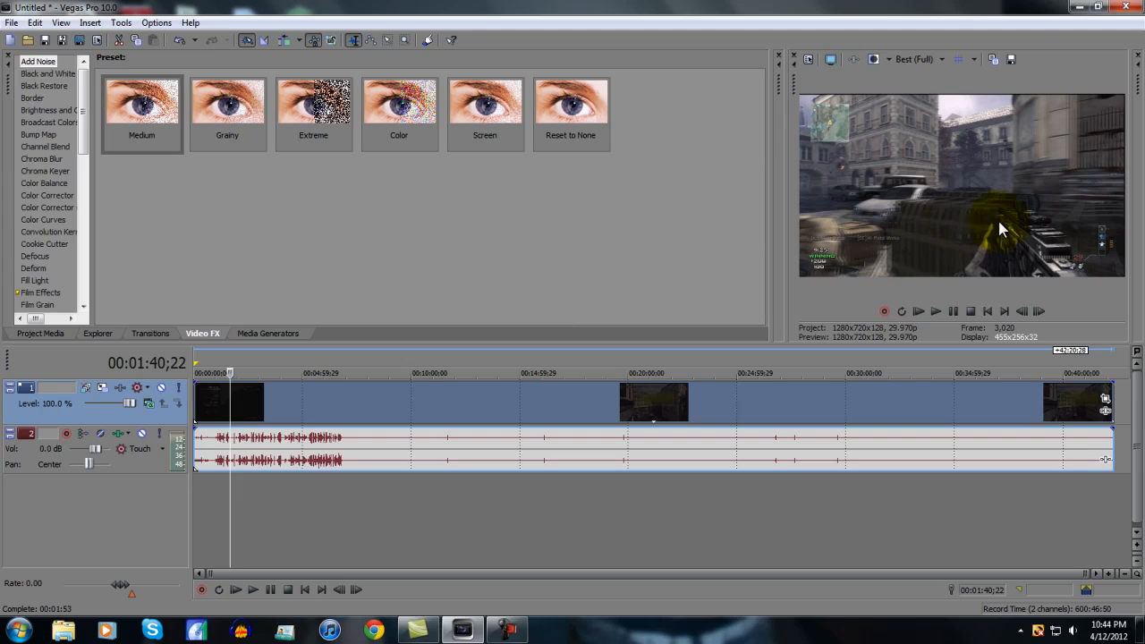
In the video event's properties, disable resampling, turn off Maintain aspect ratio and turn on Reduce interlace flicker
{"action": "right_click", "coordinate": [269, 409]}
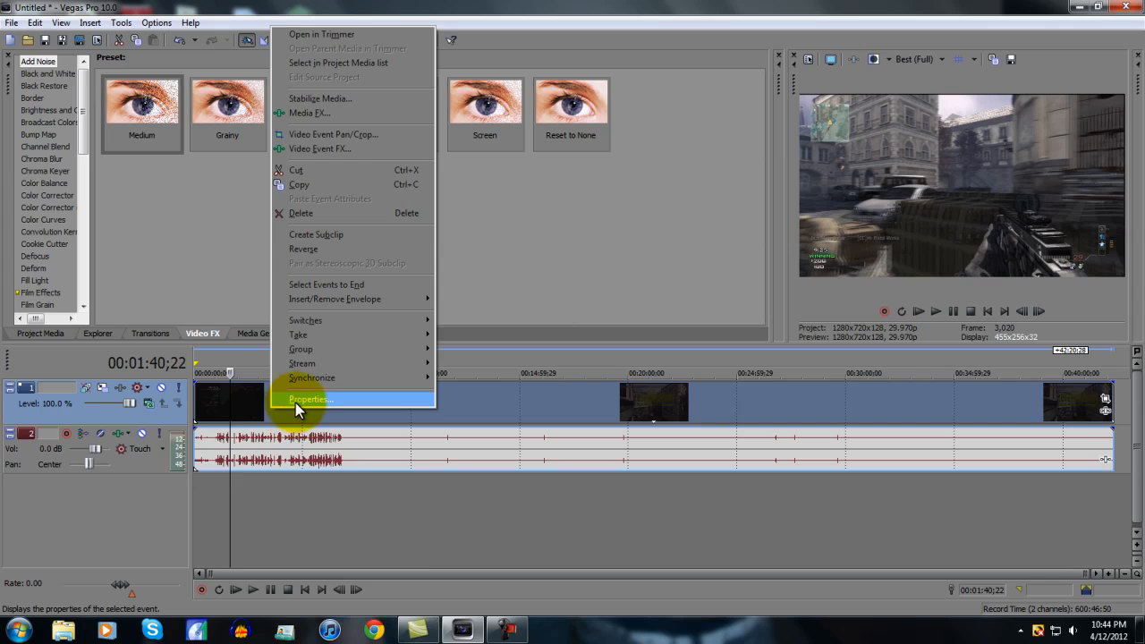
{"action": "left_click", "coordinate": [303, 398]}
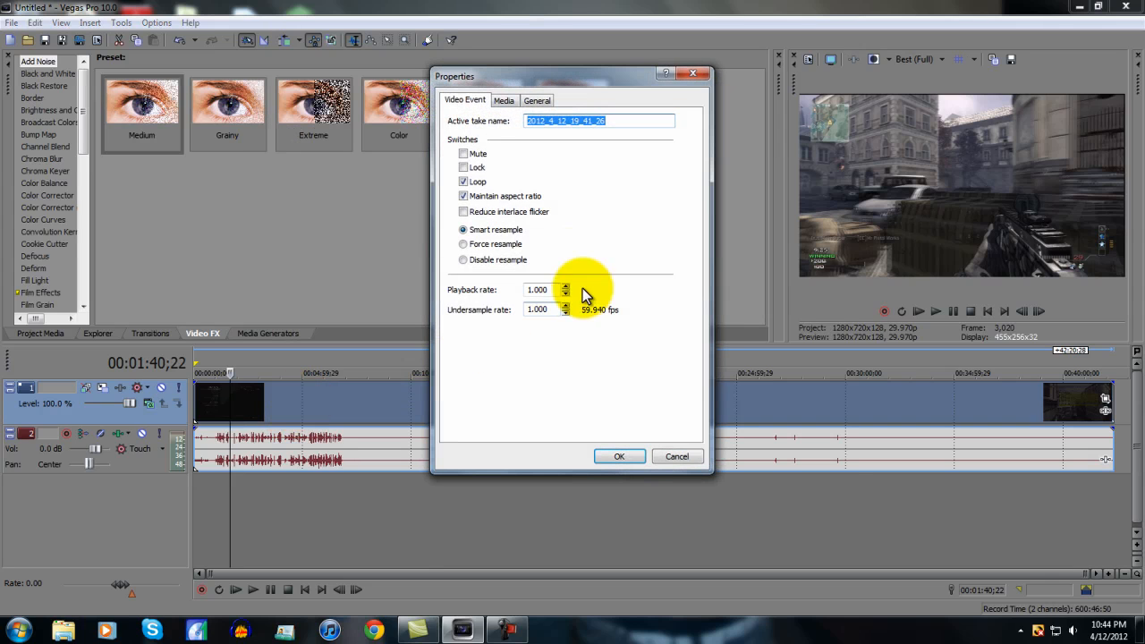
{"action": "left_click", "coordinate": [486, 260]}
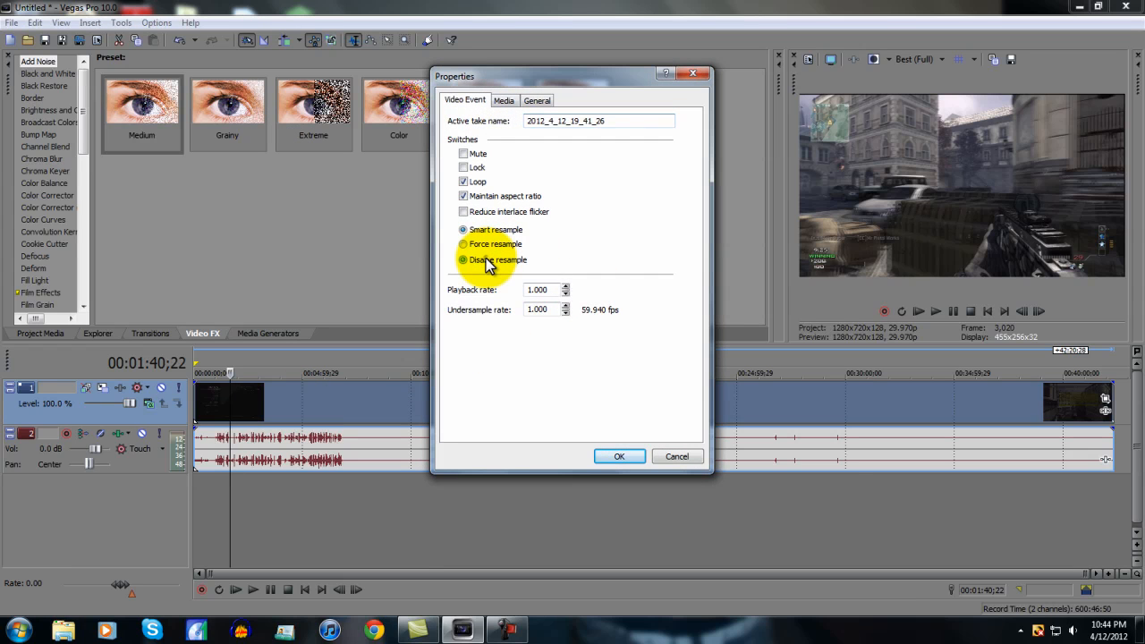
{"action": "left_click", "coordinate": [463, 196]}
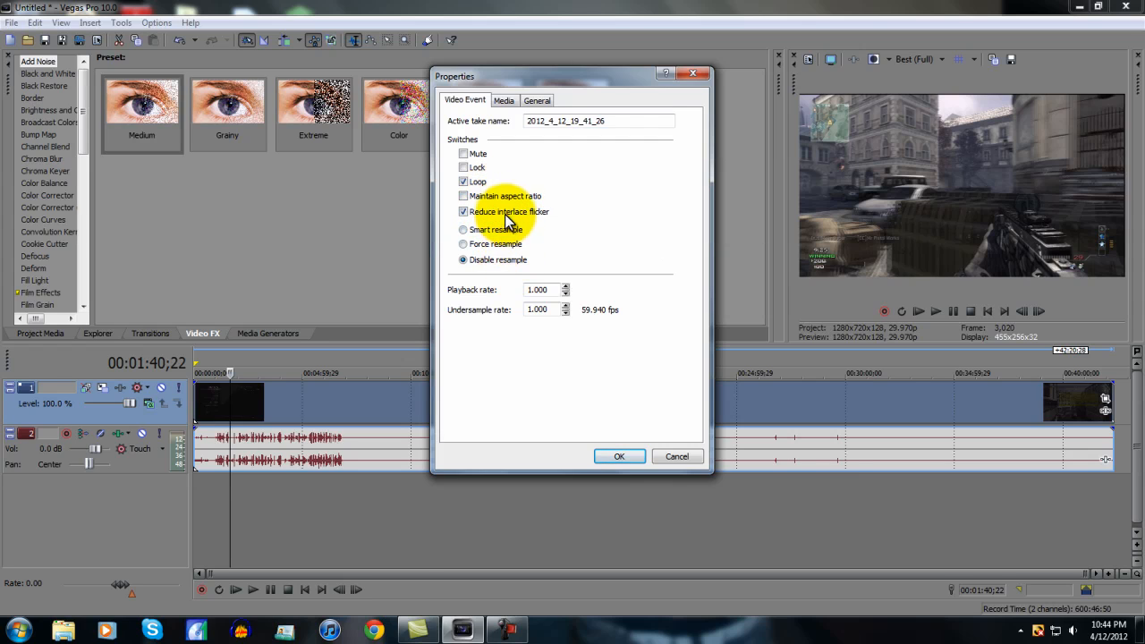
{"action": "left_click", "coordinate": [624, 455]}
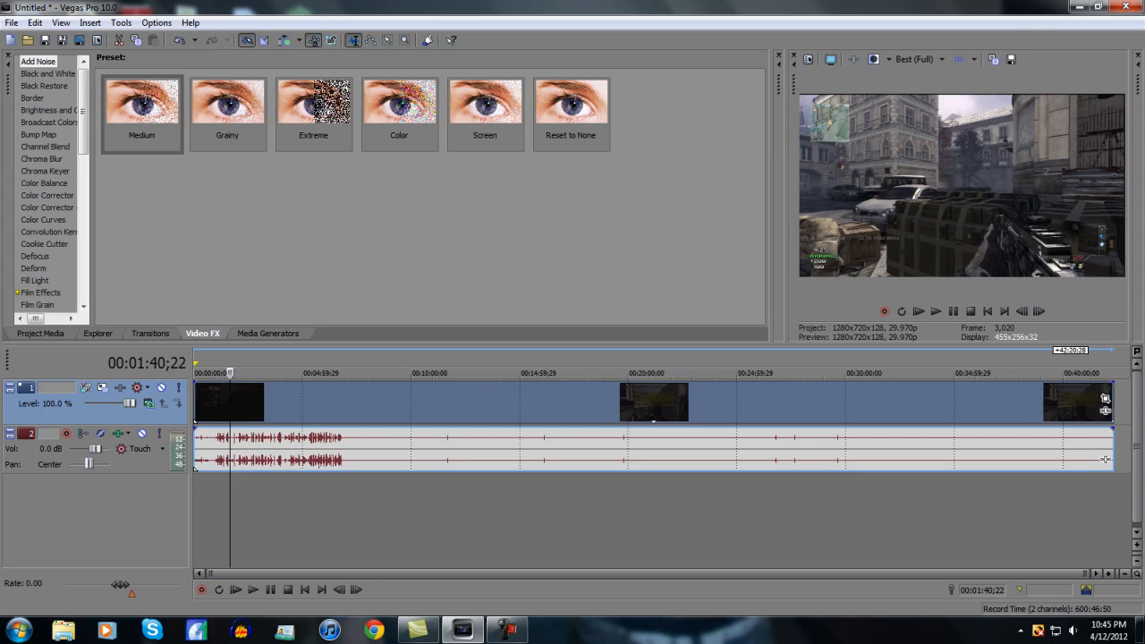
In the gameplay event's Pan/Crop, try the picture preset, then apply the Youtube! preset instead and close the window
{"action": "left_click", "coordinate": [1107, 401]}
{"action": "left_click_drag", "start_coordinate": [938, 192], "coordinate": [707, 138]}
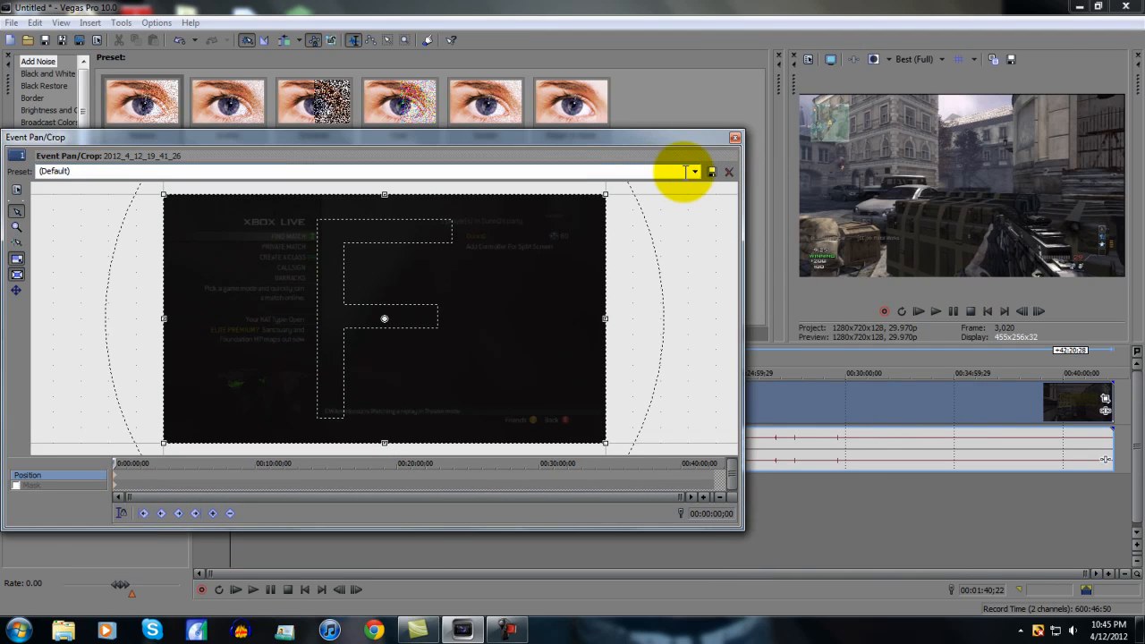
{"action": "left_click", "coordinate": [696, 172]}
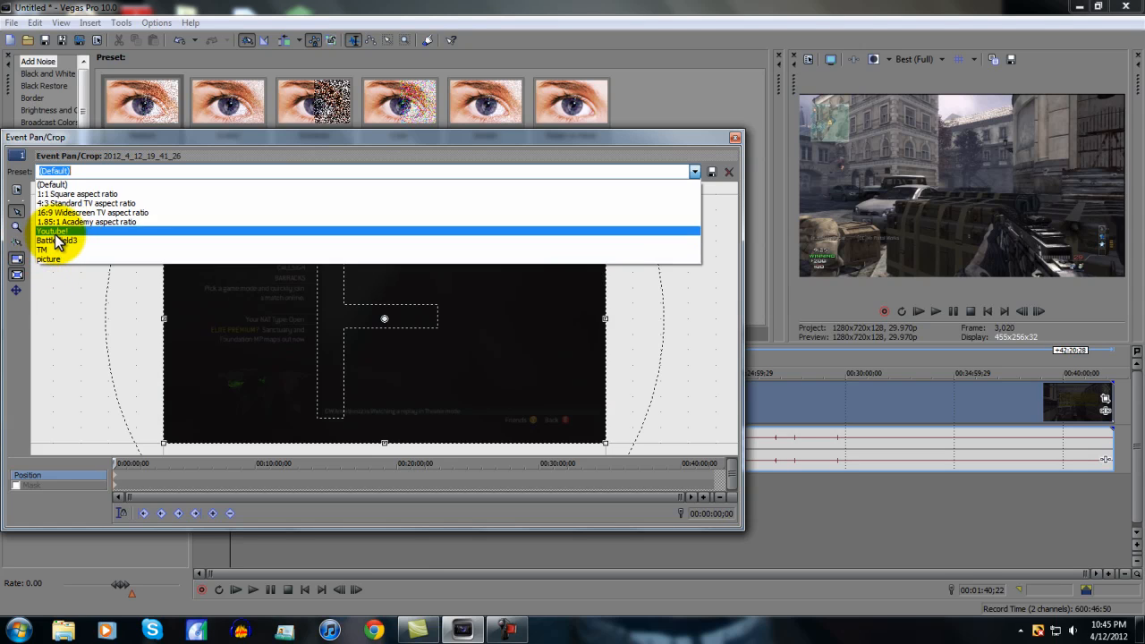
{"action": "left_click", "coordinate": [51, 259]}
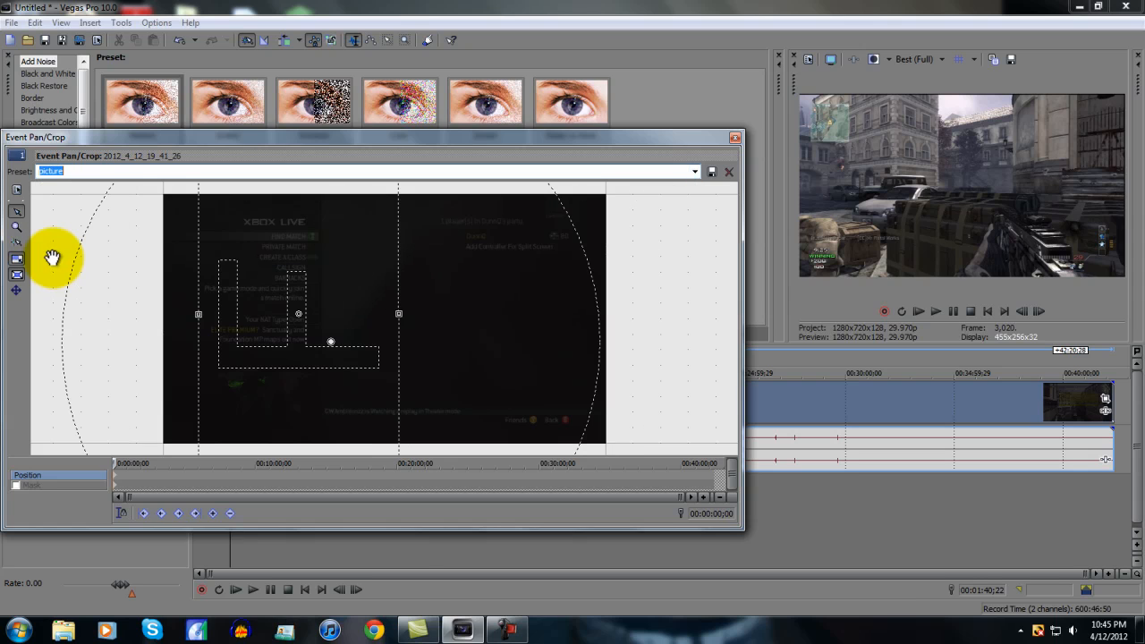
{"action": "left_click", "coordinate": [694, 172]}
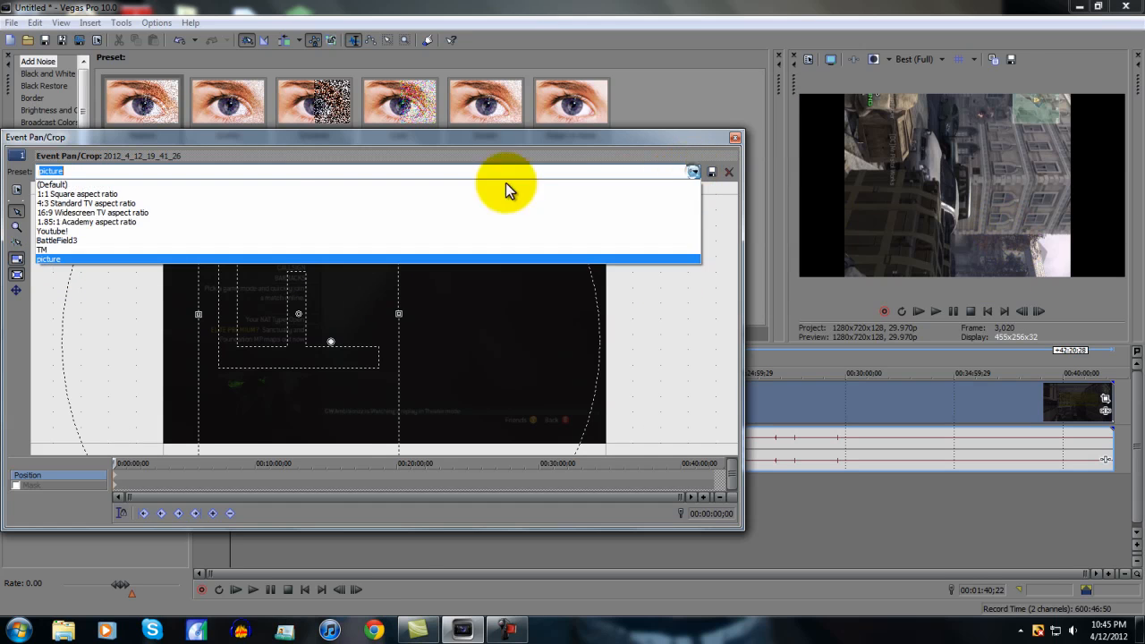
{"action": "left_click", "coordinate": [54, 231]}
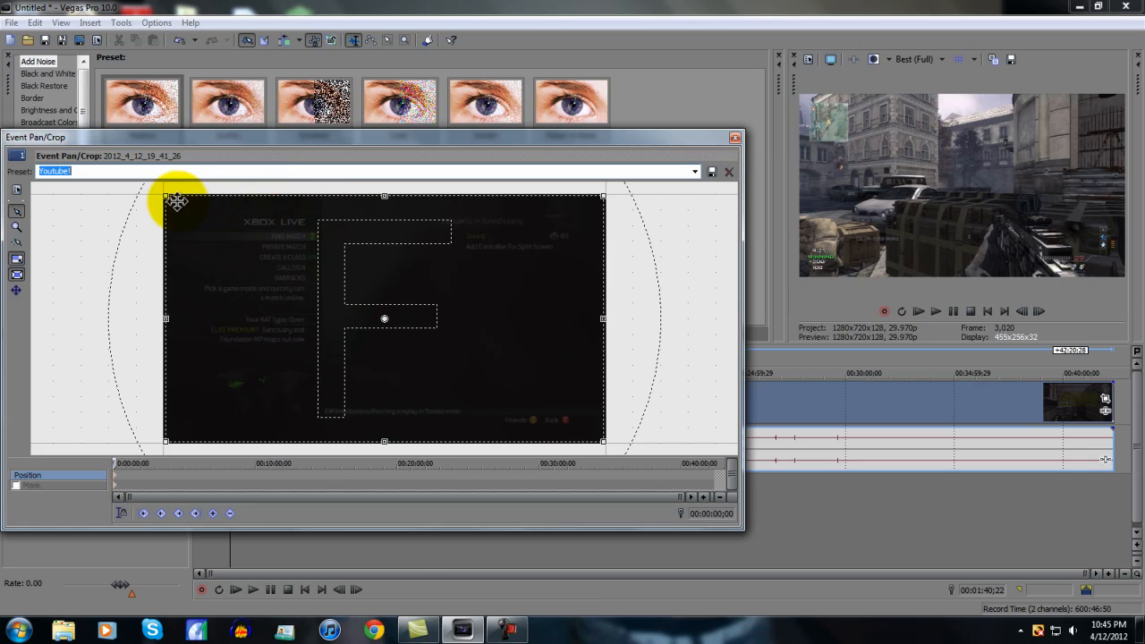
{"action": "left_click_drag", "start_coordinate": [162, 196], "coordinate": [163, 195]}
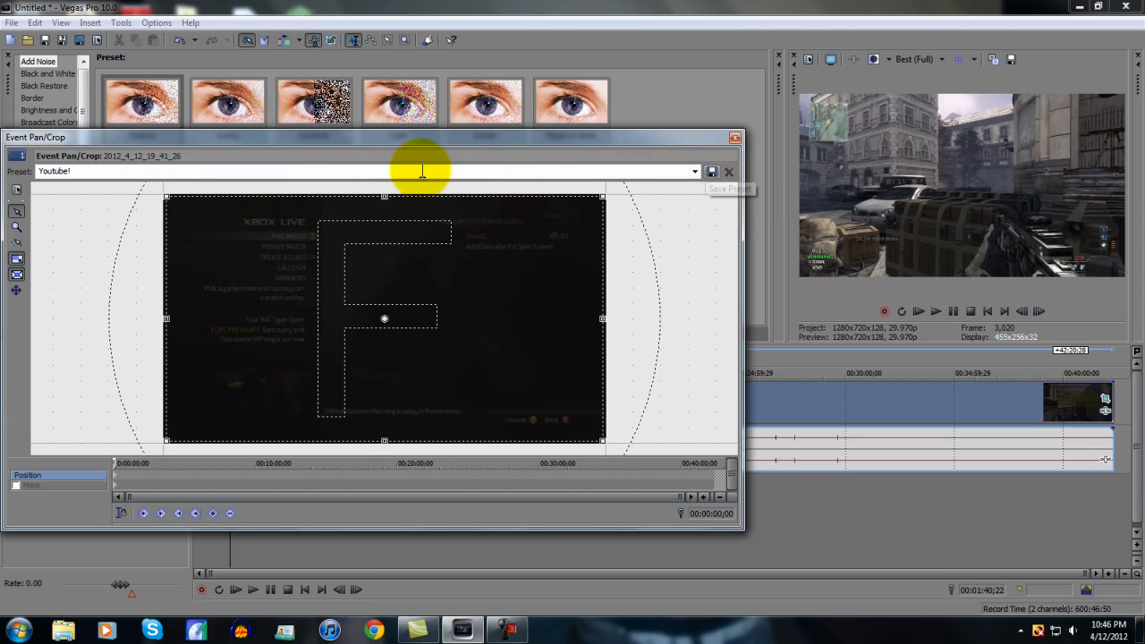
{"action": "left_click", "coordinate": [734, 138]}
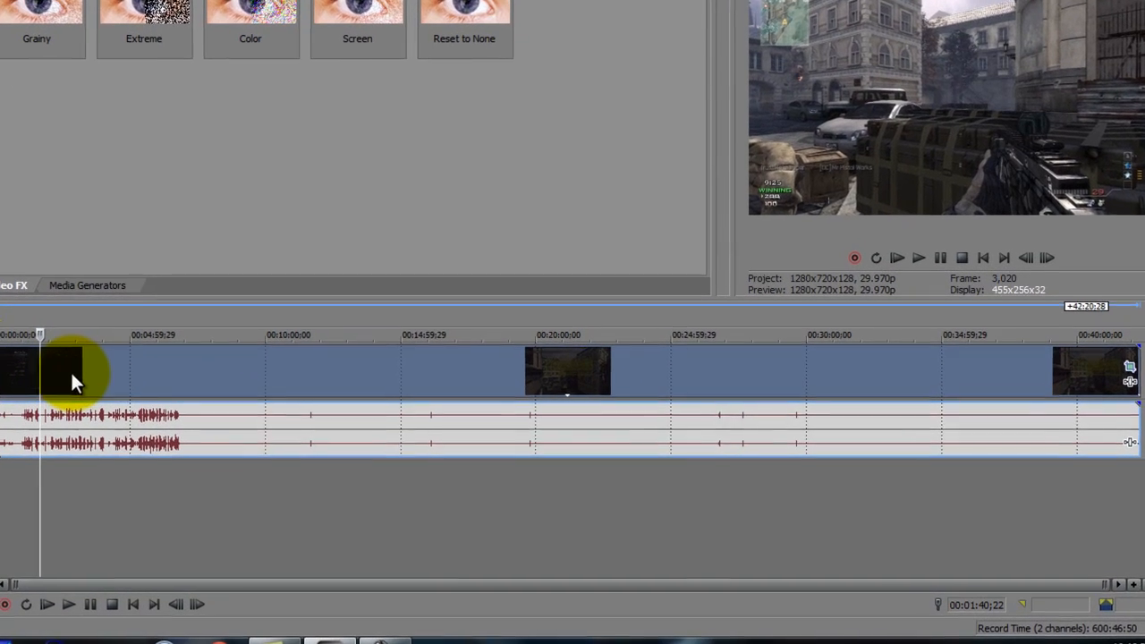
Move the timeline cursor within the gameplay event to 00:02:28;05
{"action": "right_click", "coordinate": [67, 376]}
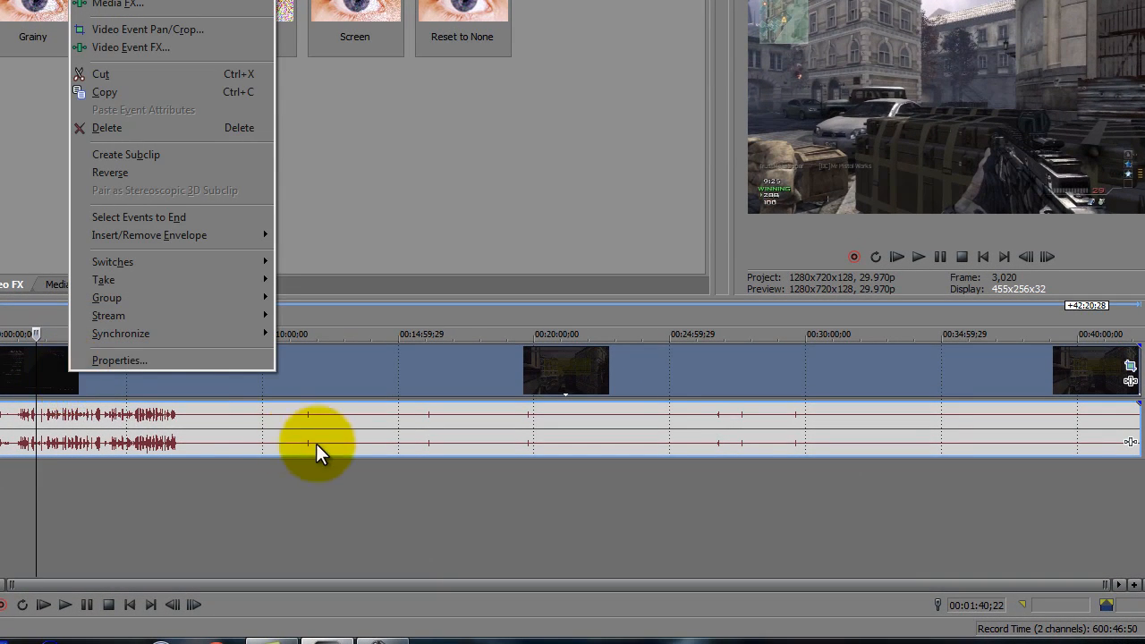
{"action": "left_click", "coordinate": [41, 380]}
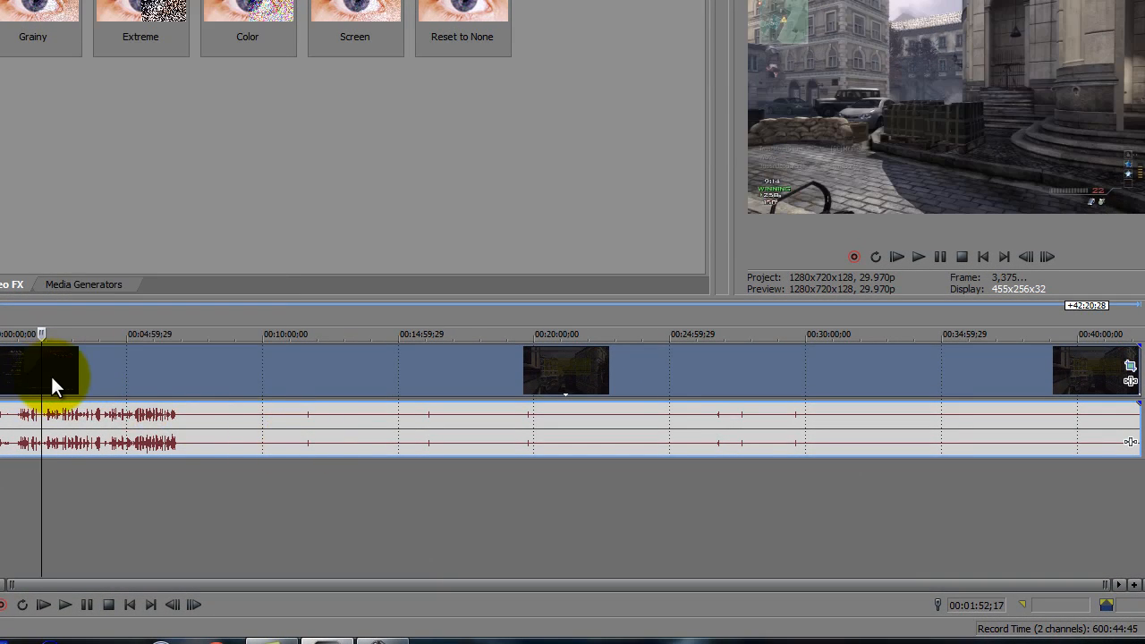
{"action": "left_click", "coordinate": [58, 380]}
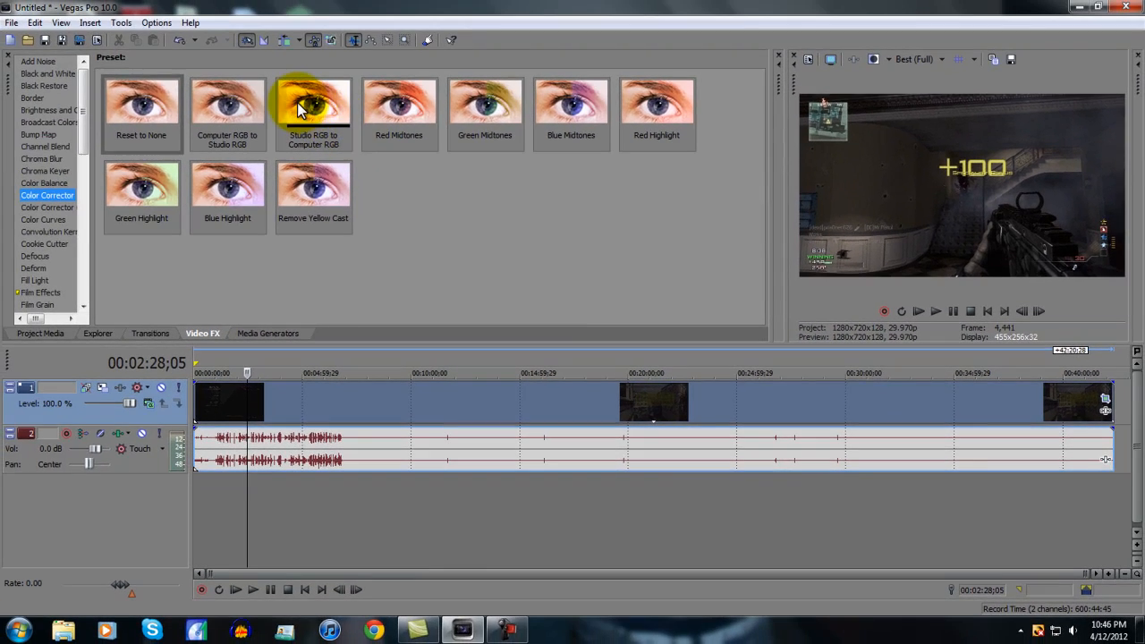
Try the Color Corrector preset Studio RGB to Computer RGB on the gameplay event and remove the effect again
{"action": "left_click_drag", "start_coordinate": [134, 4], "coordinate": [162, 50]}
{"action": "left_click_drag", "start_coordinate": [329, 143], "coordinate": [373, 303]}
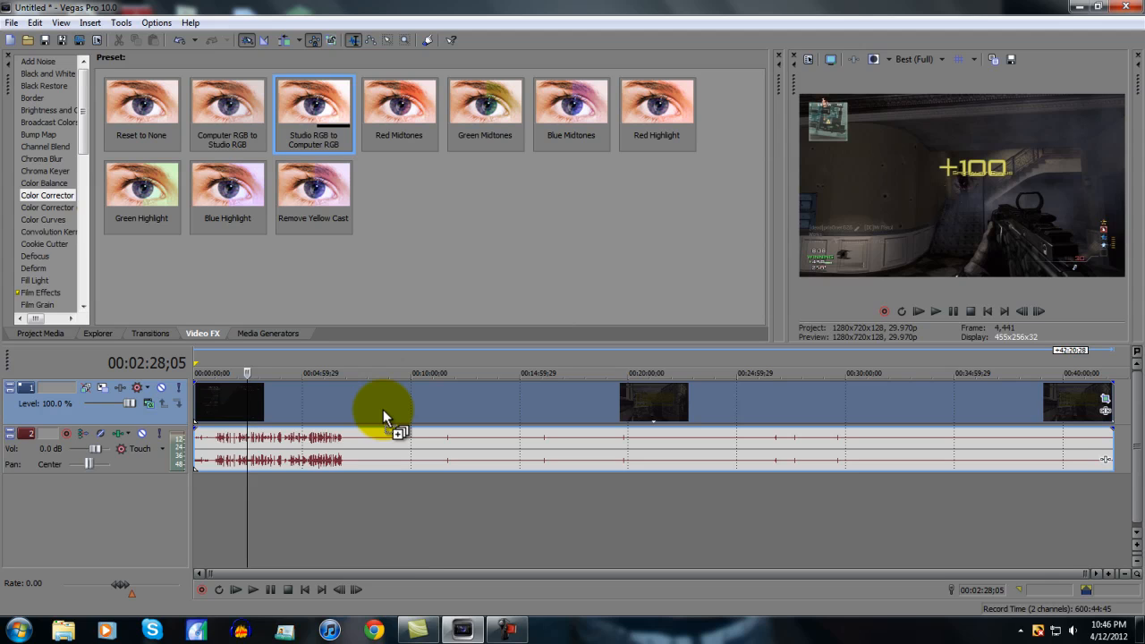
{"action": "left_click_drag", "start_coordinate": [1027, 235], "coordinate": [1024, 232]}
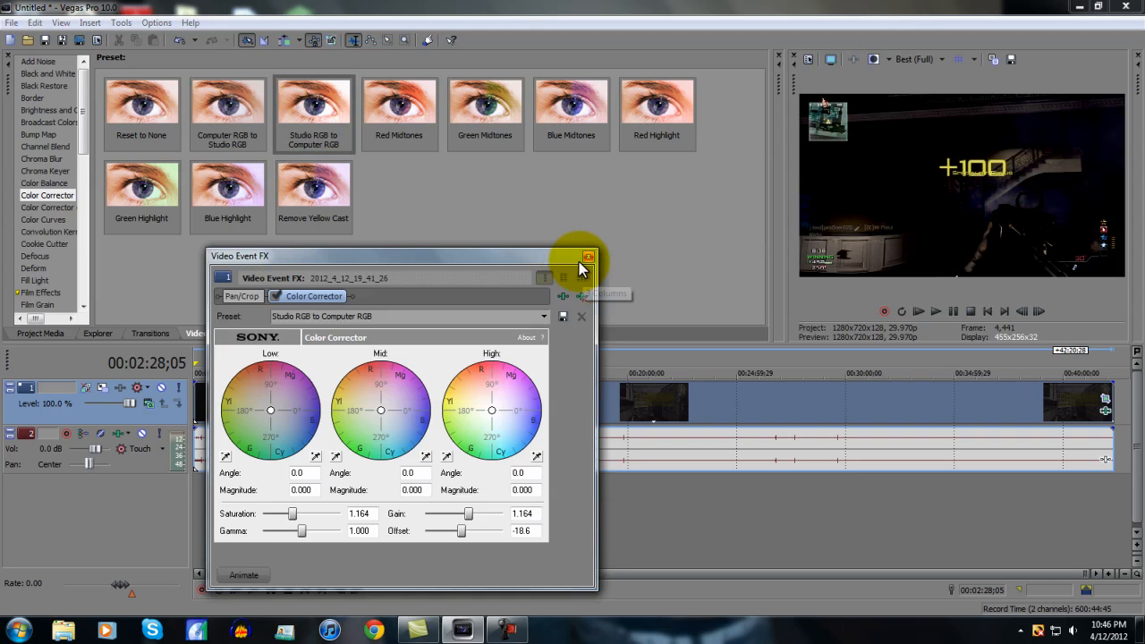
{"action": "left_click", "coordinate": [582, 298]}
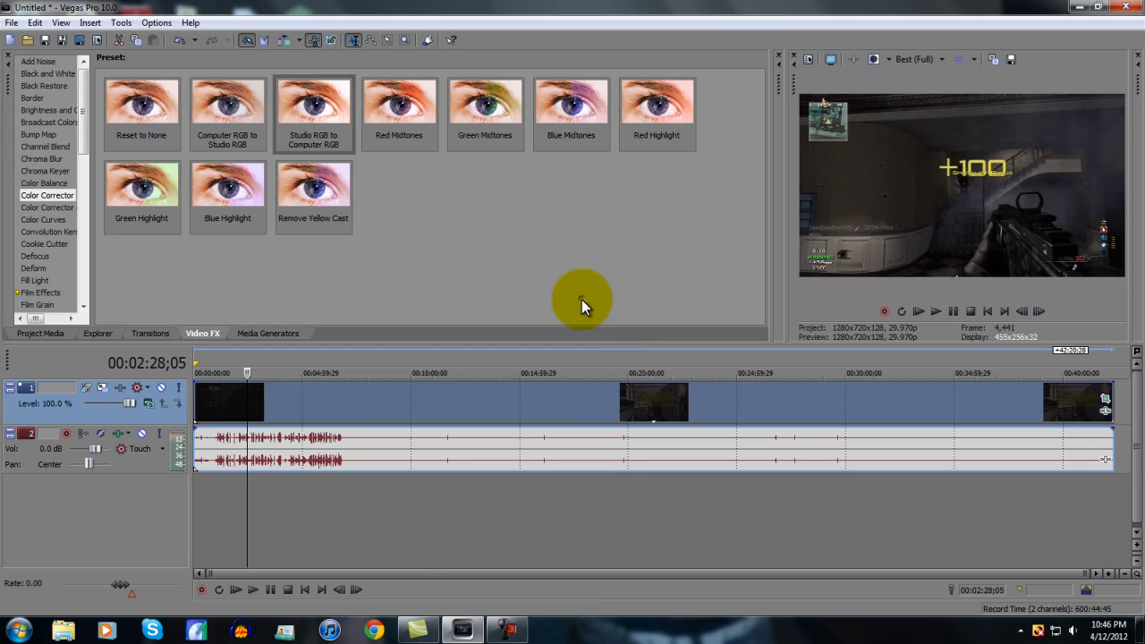
Try Color Curves from the Reset to None preset on the gameplay event, bend the RGB curve upward at both ends, and remove the effect
{"action": "left_click", "coordinate": [36, 220]}
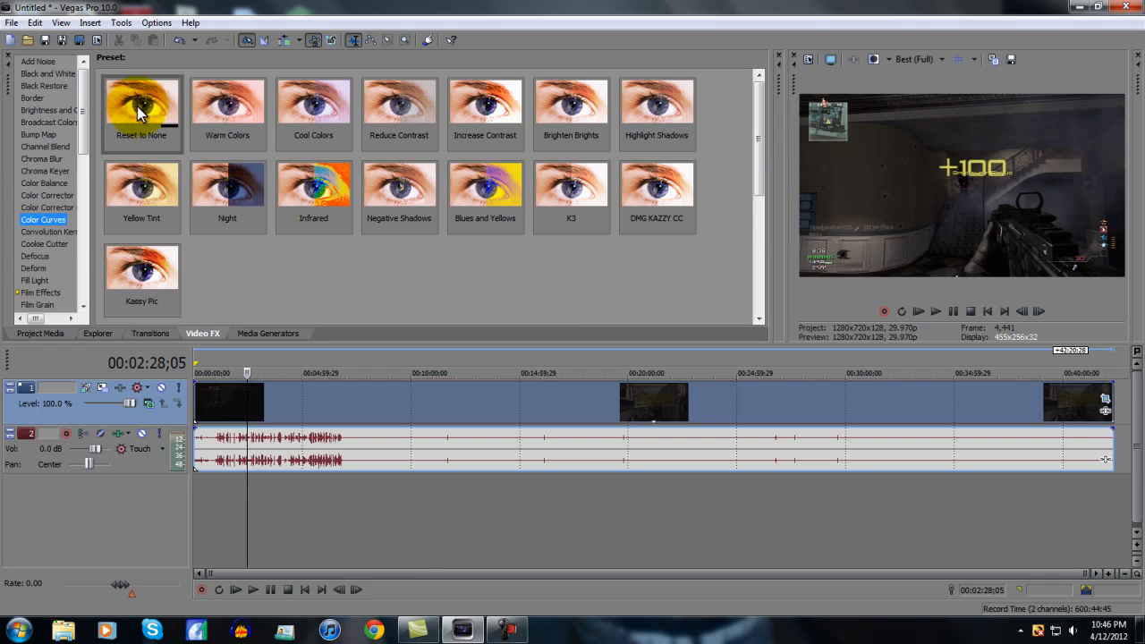
{"action": "left_click_drag", "start_coordinate": [139, 107], "coordinate": [295, 392]}
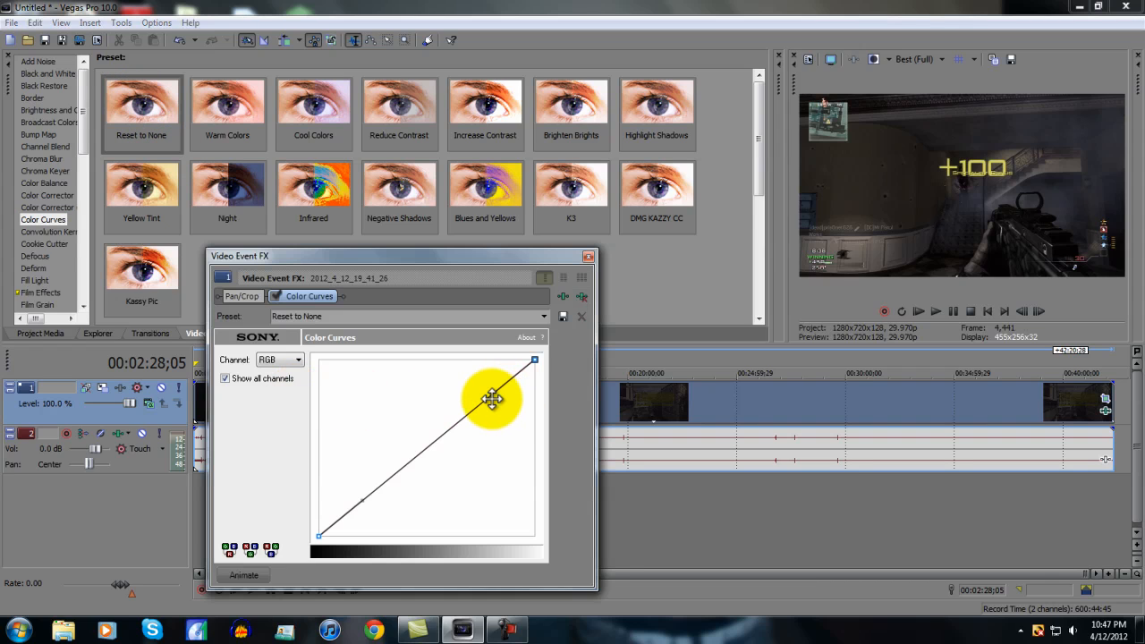
{"action": "left_click_drag", "start_coordinate": [490, 396], "coordinate": [394, 413]}
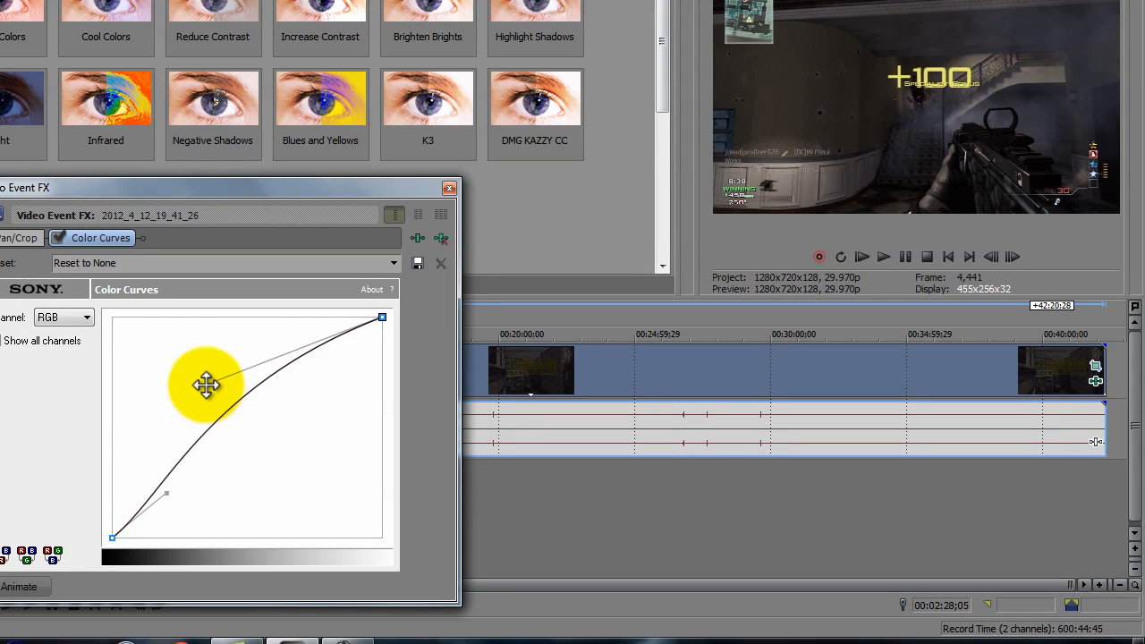
{"action": "left_click_drag", "start_coordinate": [206, 385], "coordinate": [183, 320]}
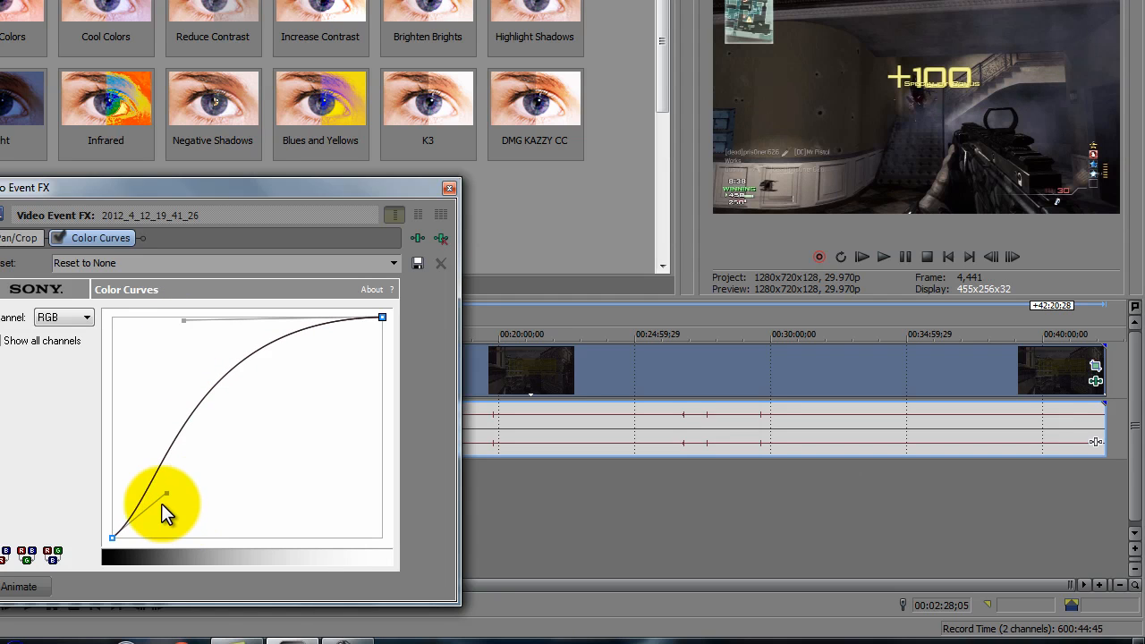
{"action": "left_click_drag", "start_coordinate": [166, 493], "coordinate": [182, 409]}
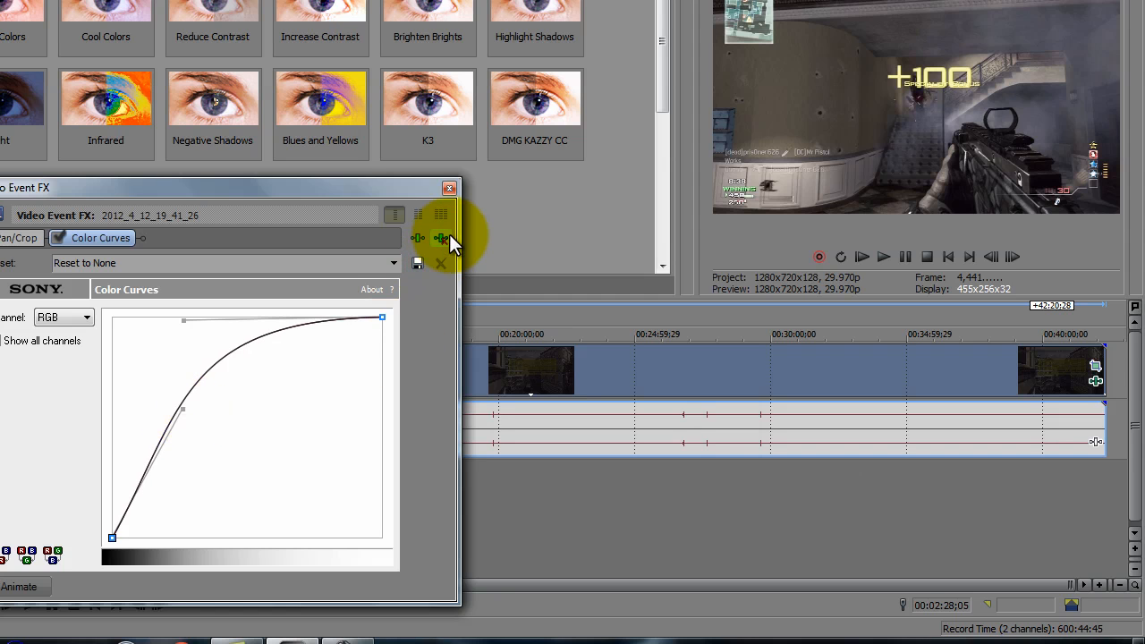
{"action": "left_click", "coordinate": [446, 234]}
{"action": "left_click", "coordinate": [449, 188]}
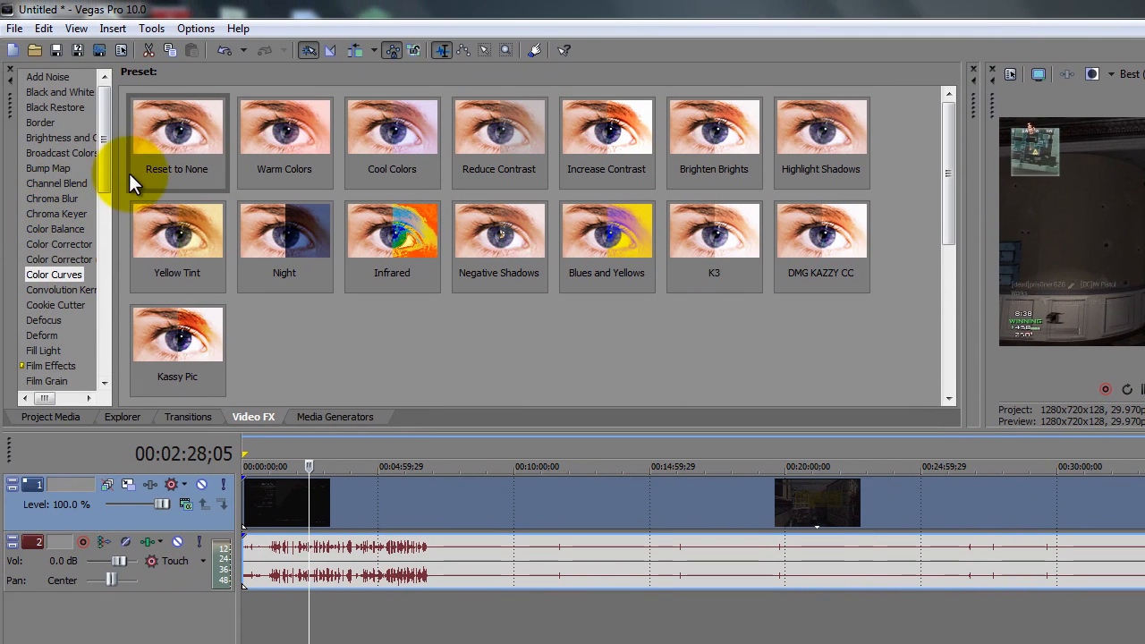
Apply the Light preset of the Sharpen effect to the gameplay event, raise its amount to about 0.716 and close the effect window
{"action": "left_click_drag", "start_coordinate": [102, 140], "coordinate": [84, 324]}
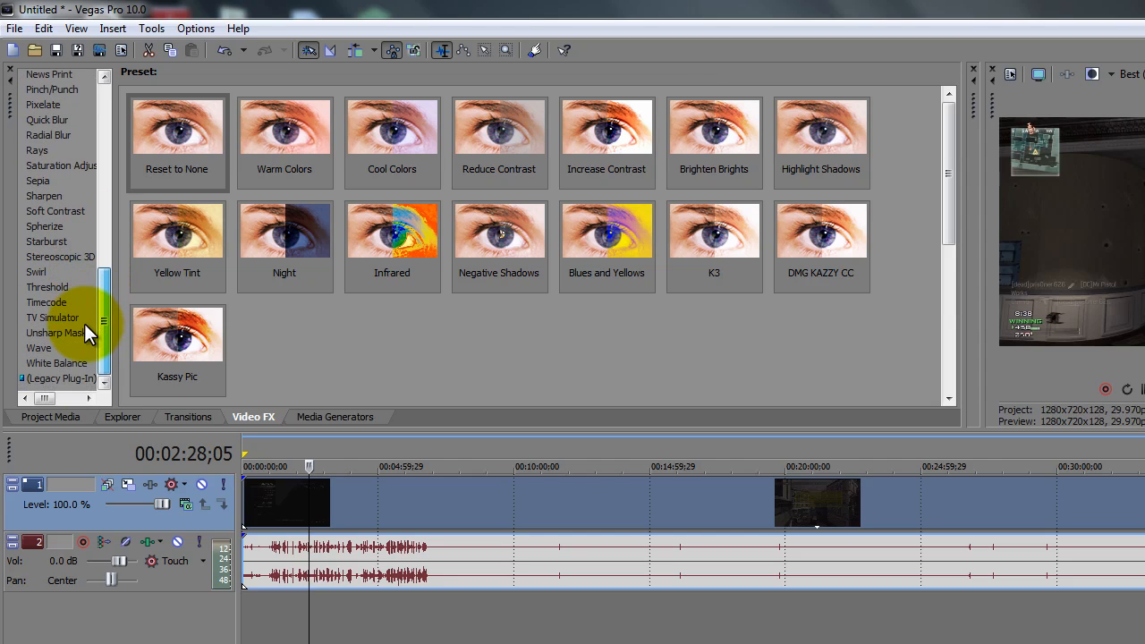
{"action": "left_click", "coordinate": [42, 196]}
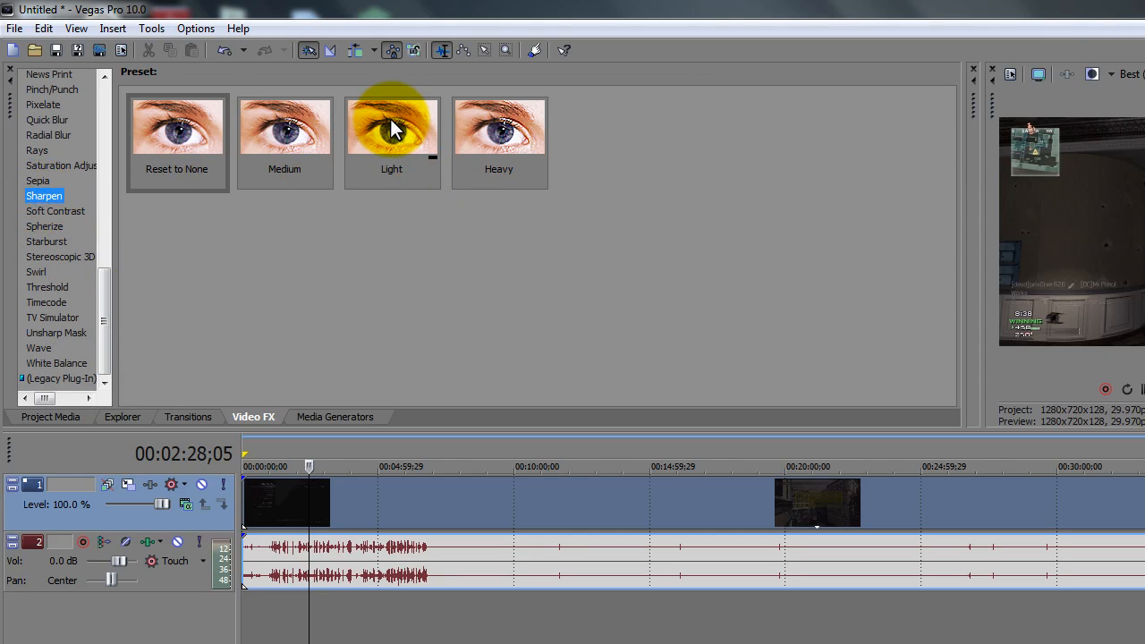
{"action": "left_click_drag", "start_coordinate": [393, 129], "coordinate": [490, 497]}
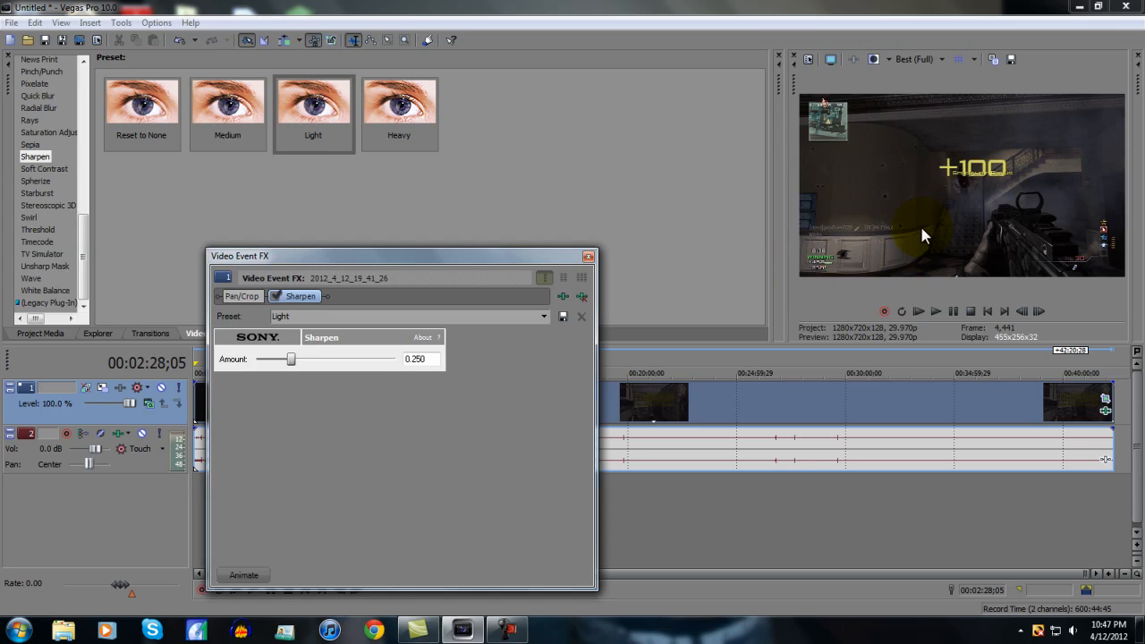
{"action": "left_click_drag", "start_coordinate": [288, 363], "coordinate": [359, 367]}
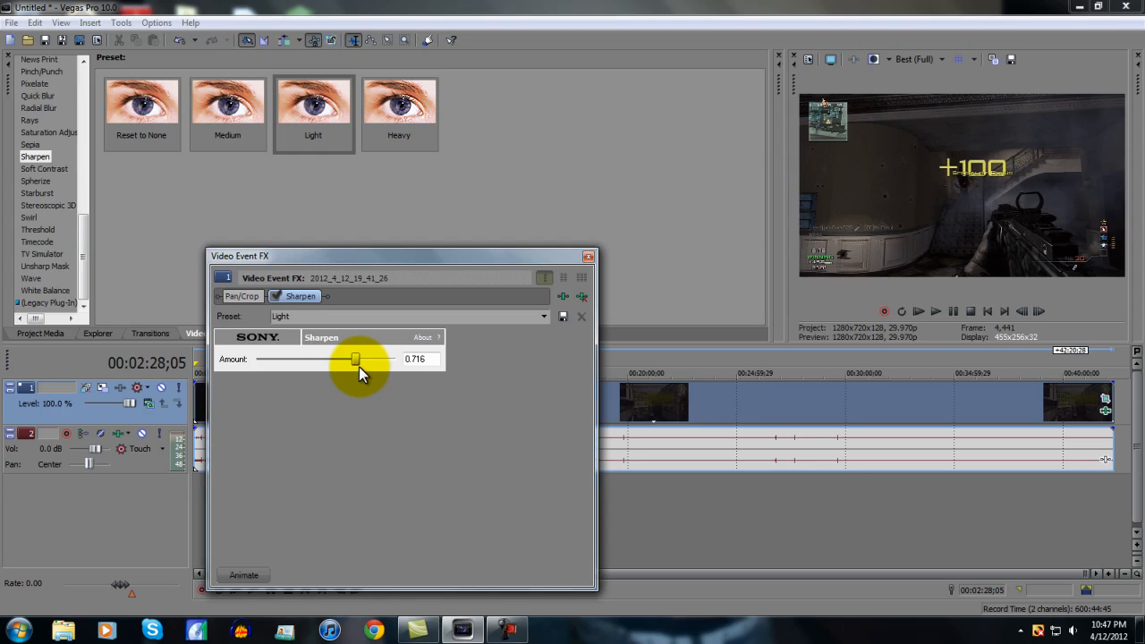
{"action": "left_click_drag", "start_coordinate": [359, 367], "coordinate": [355, 358]}
{"action": "left_click", "coordinate": [587, 258]}
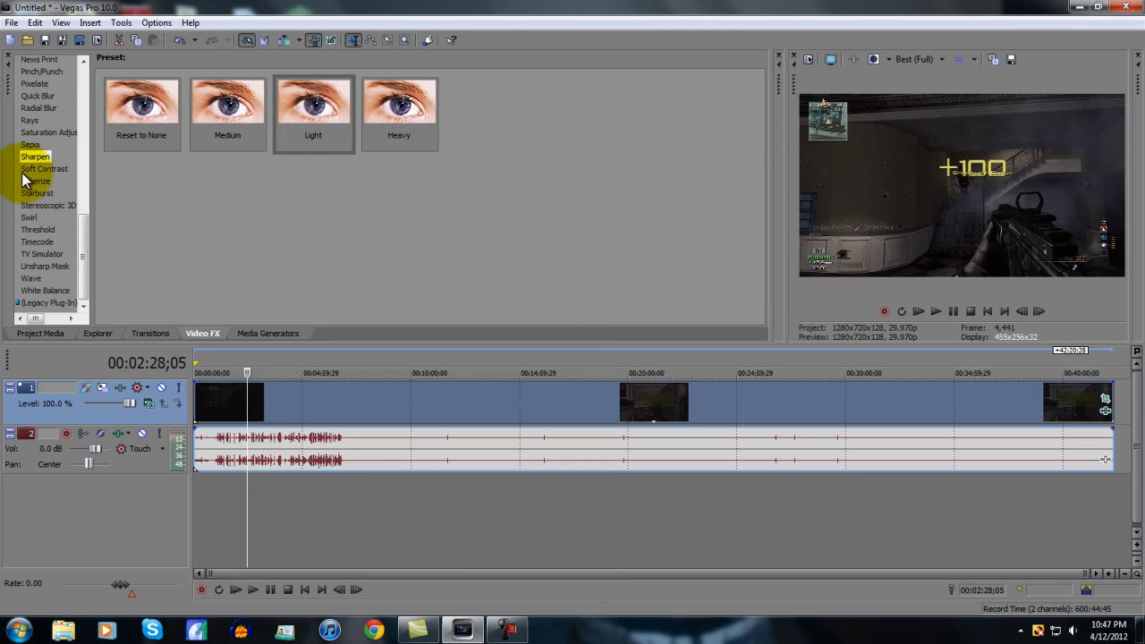
Return to the start of the video effects list and place the timeline cursor at 00:05:33;28 in the gameplay event
{"action": "left_click_drag", "start_coordinate": [85, 260], "coordinate": [76, 98]}
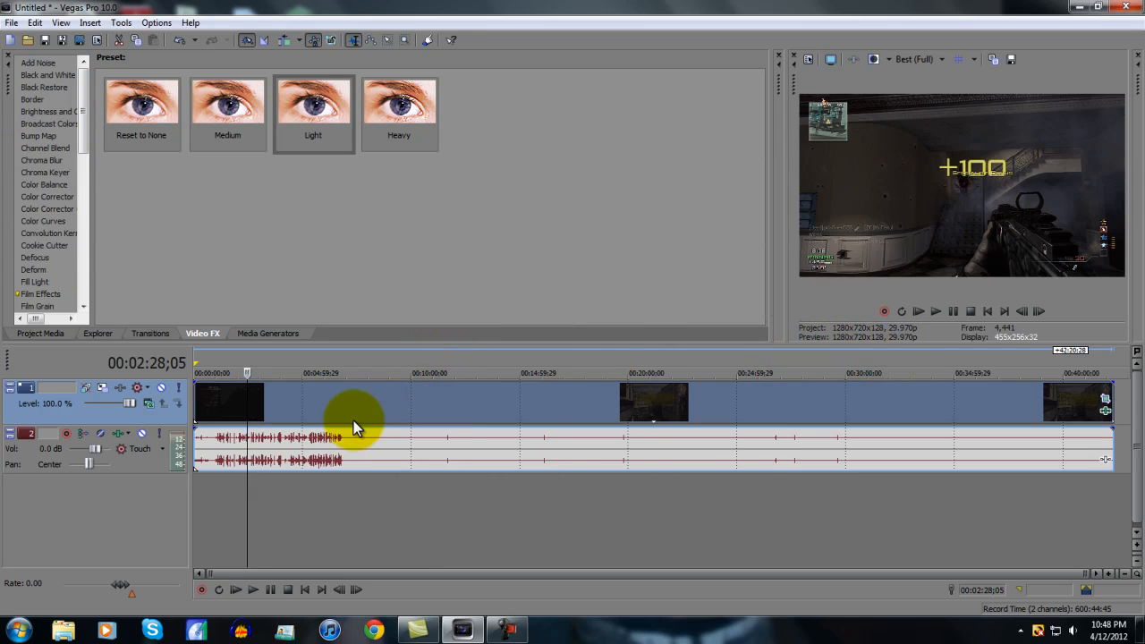
{"action": "left_click", "coordinate": [314, 404]}
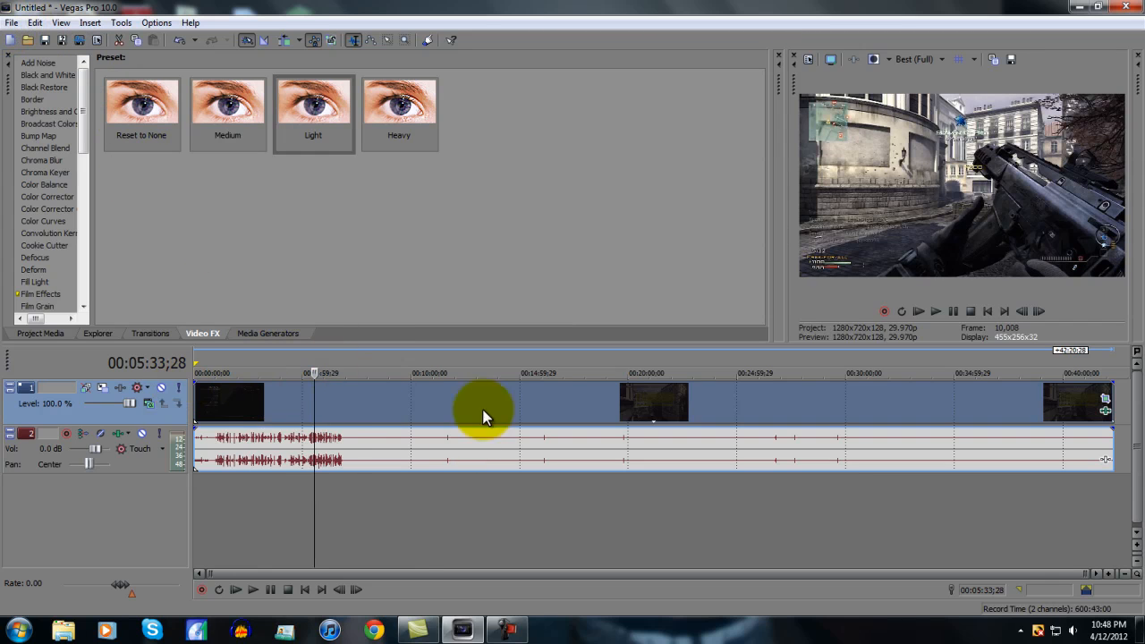
Open the project properties and review the video and audio settings, keeping the master bus mode on Stereo
{"action": "left_click", "coordinate": [11, 22]}
{"action": "left_click", "coordinate": [12, 22]}
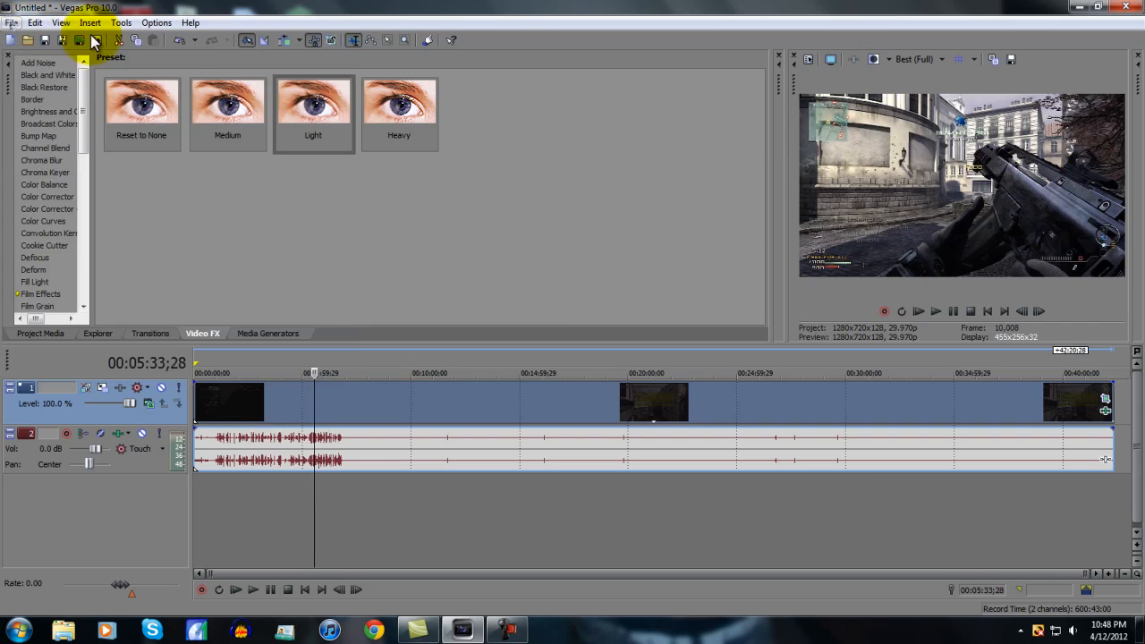
{"action": "left_click", "coordinate": [804, 62]}
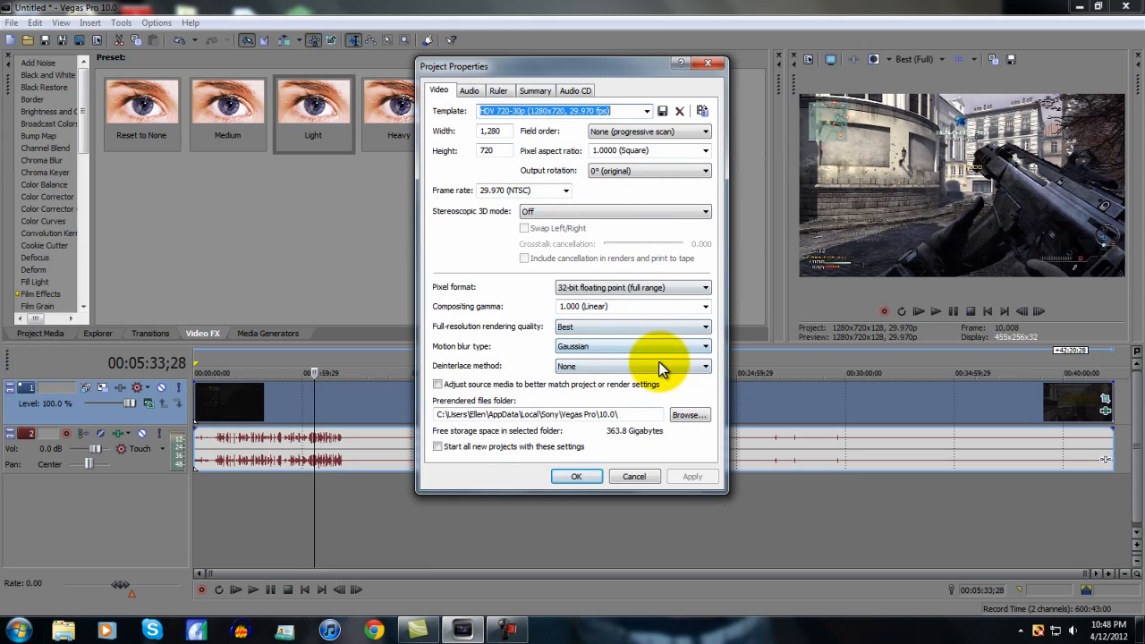
{"action": "left_click", "coordinate": [471, 91]}
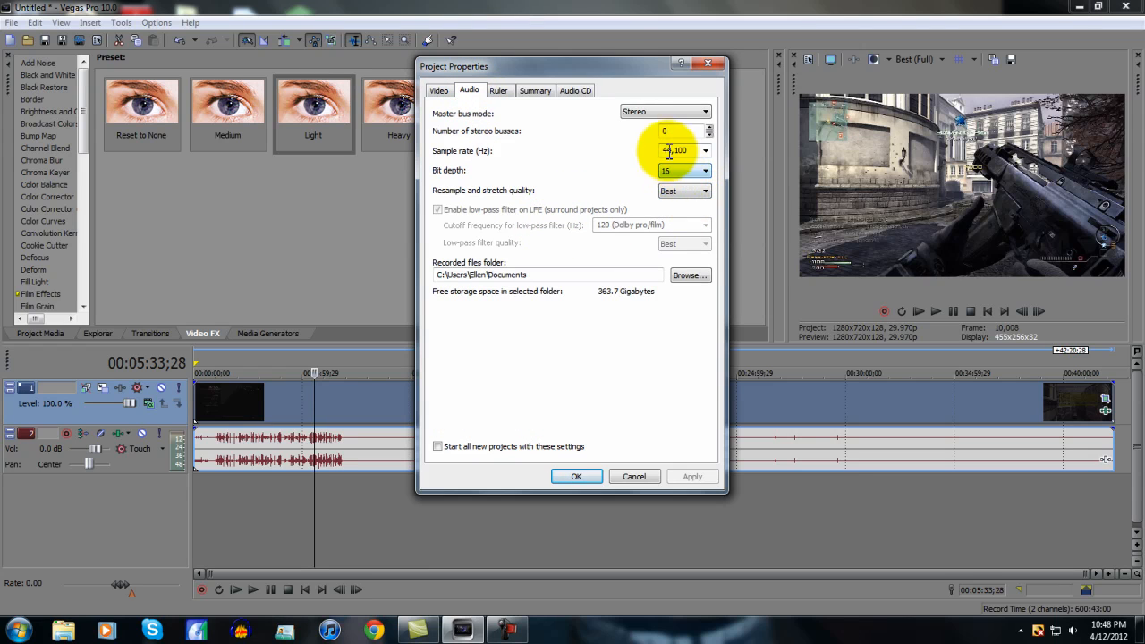
{"action": "left_click", "coordinate": [704, 114]}
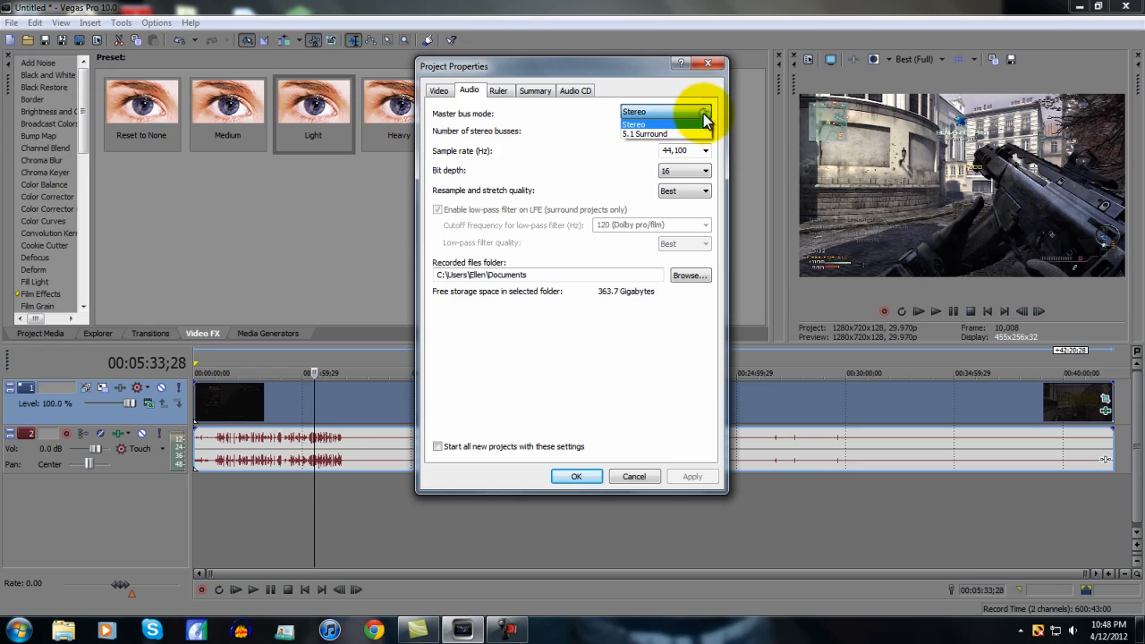
{"action": "left_click", "coordinate": [646, 126]}
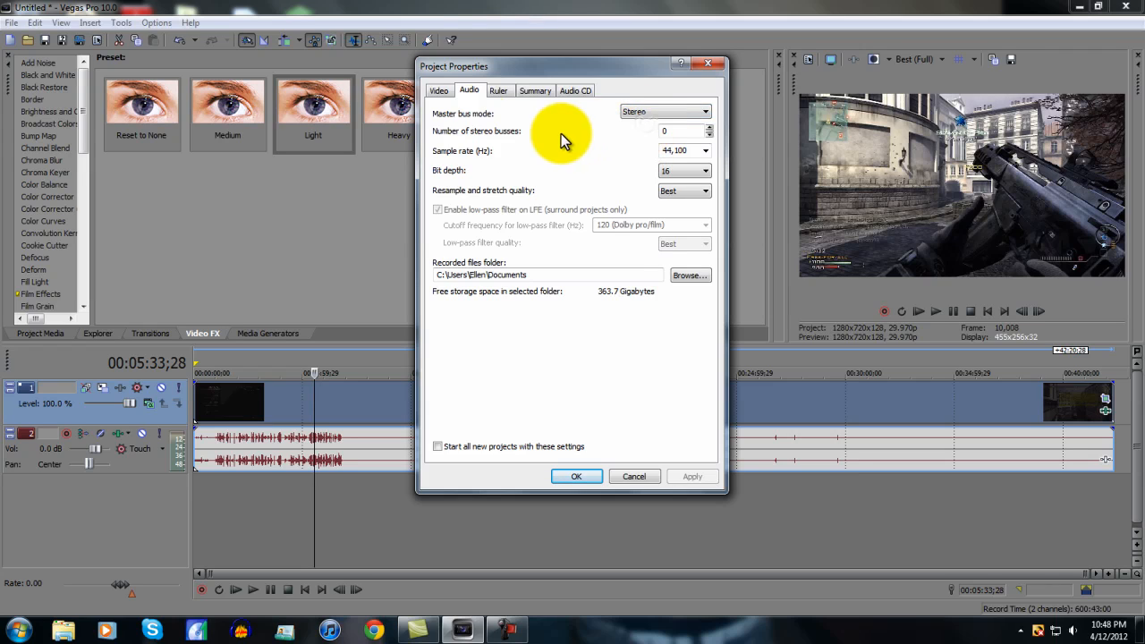
{"action": "left_click", "coordinate": [442, 92]}
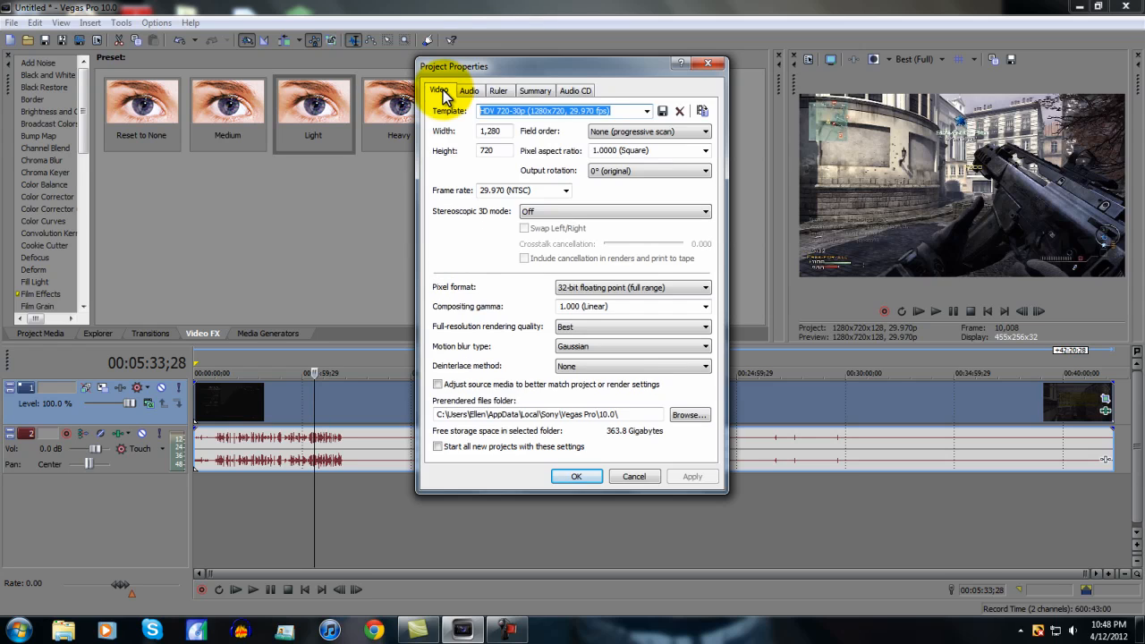
Try the 59.940 (Double NTSC) frame rate in the project video properties and switch back to 29.970 (NTSC)
{"action": "left_click", "coordinate": [565, 192]}
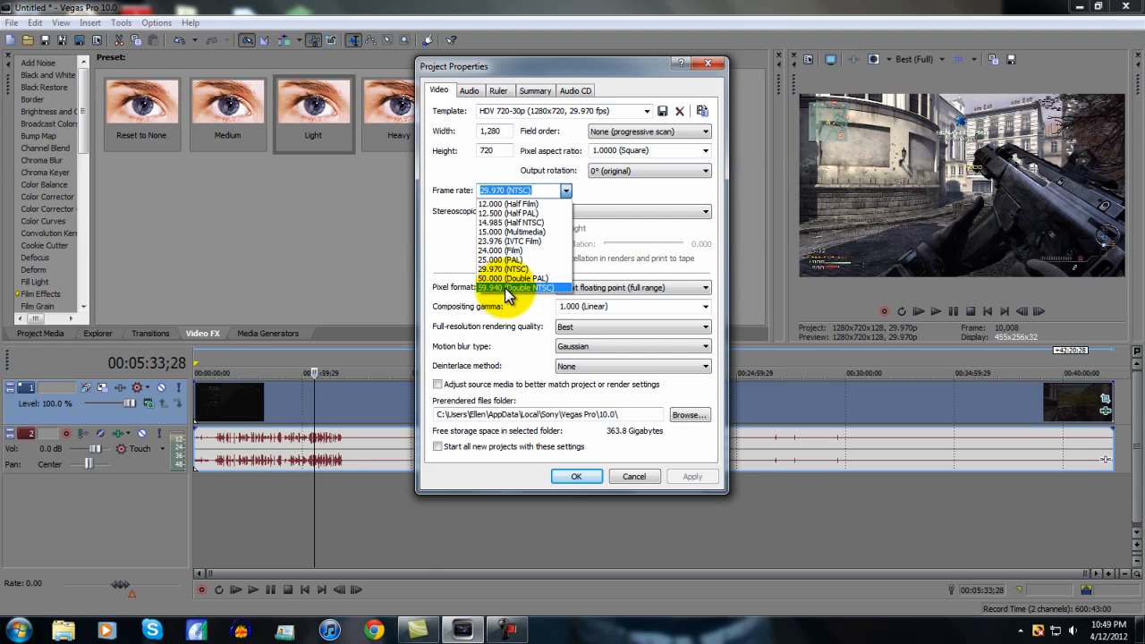
{"action": "left_click", "coordinate": [506, 288]}
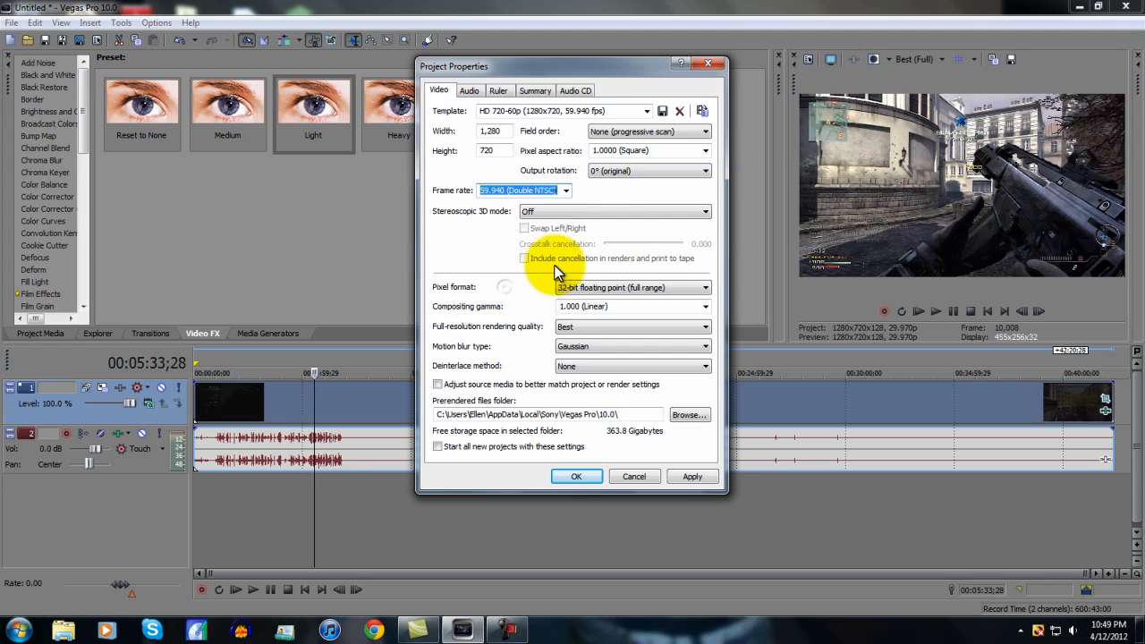
{"action": "left_click", "coordinate": [568, 191]}
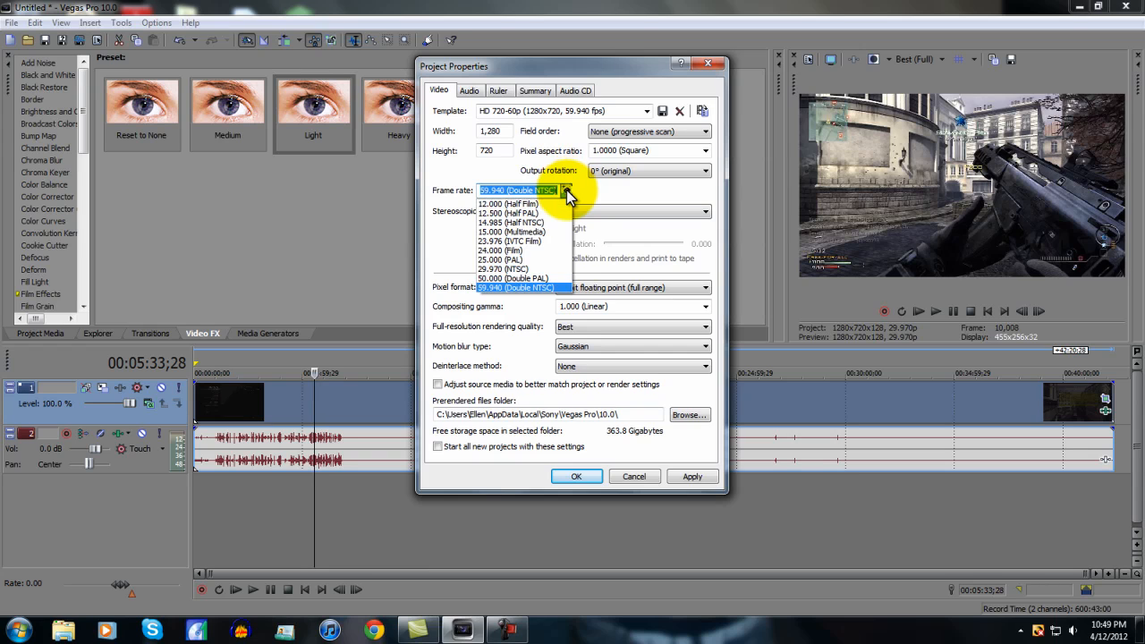
{"action": "left_click", "coordinate": [499, 279]}
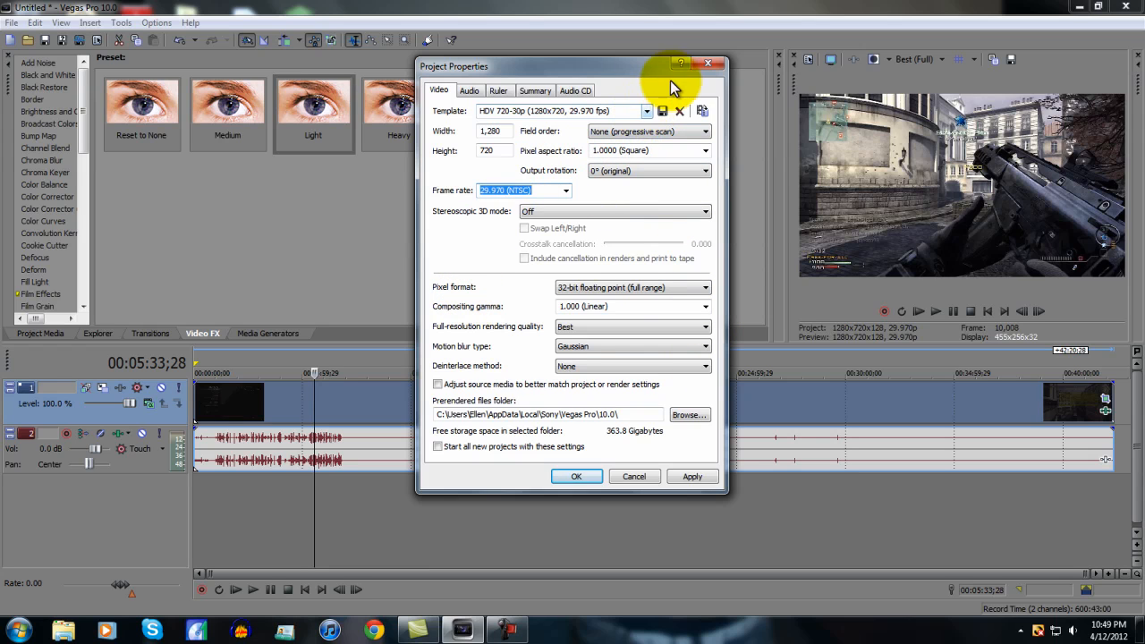
Try the Youtube HD Quality project template and close the project properties without applying the changes
{"action": "left_click", "coordinate": [647, 111]}
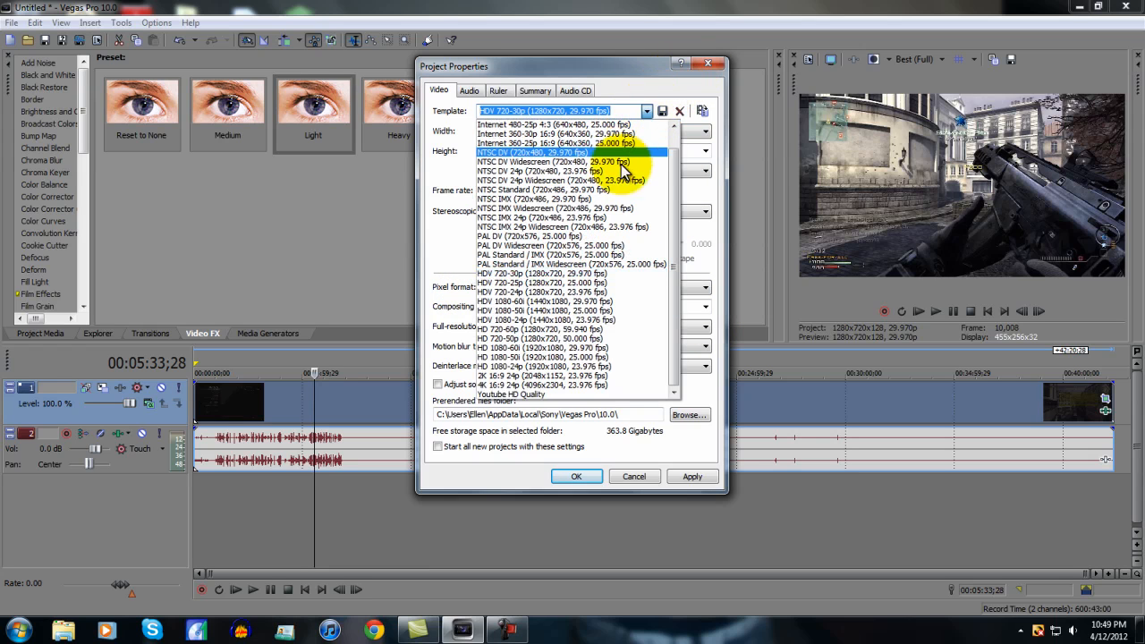
{"action": "left_click", "coordinate": [518, 395]}
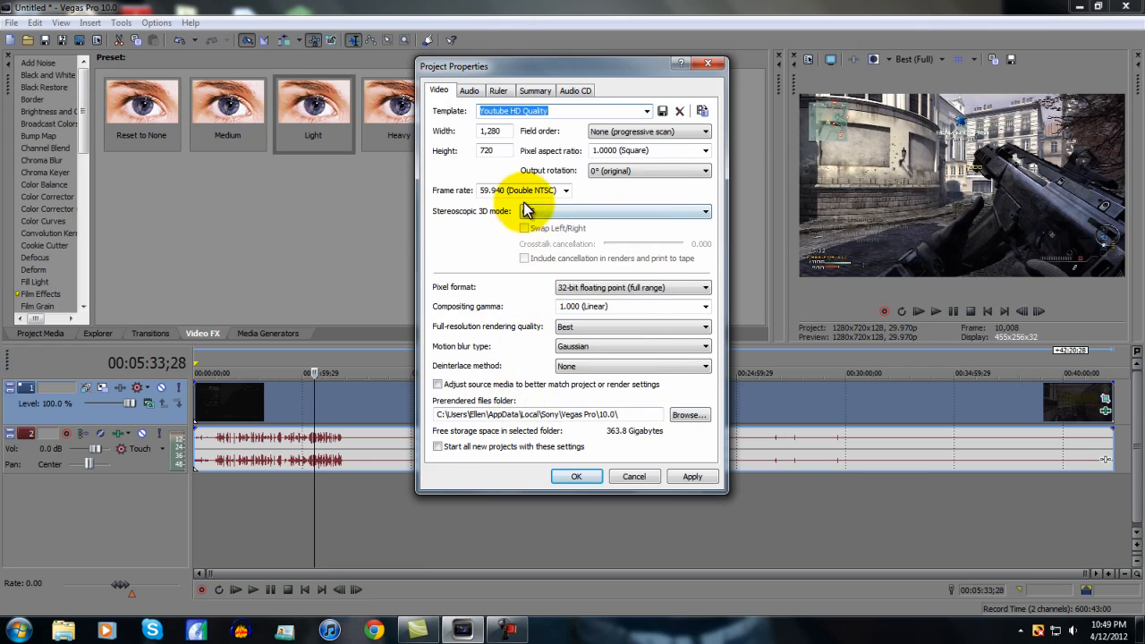
{"action": "left_click", "coordinate": [707, 61]}
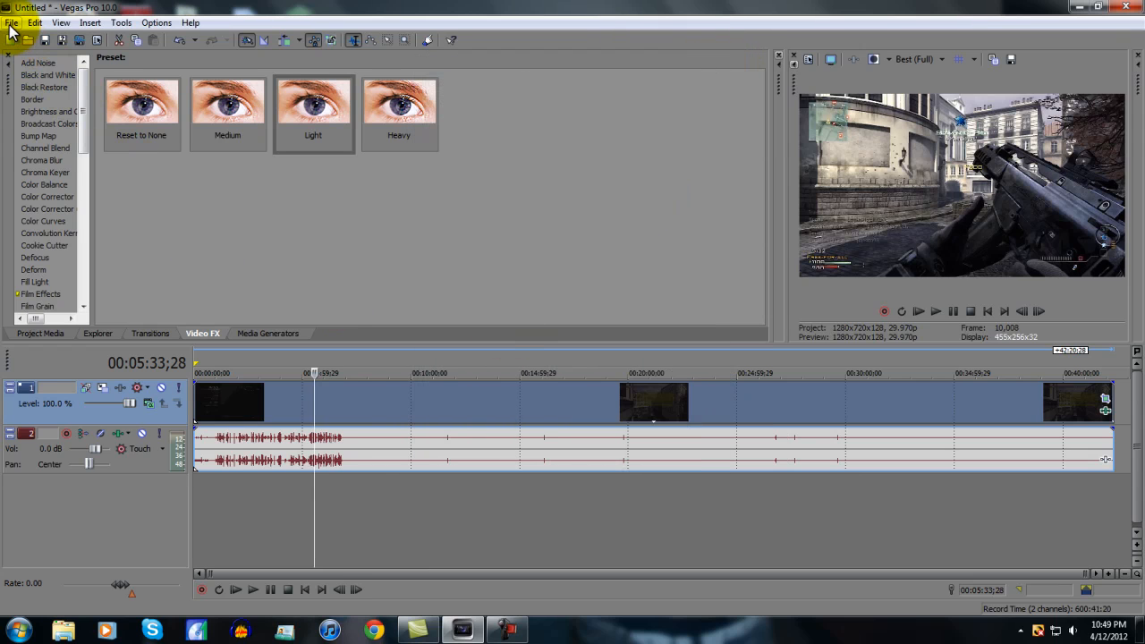
Open the Render As settings for the project and look through the recent output file names
{"action": "left_click", "coordinate": [12, 23]}
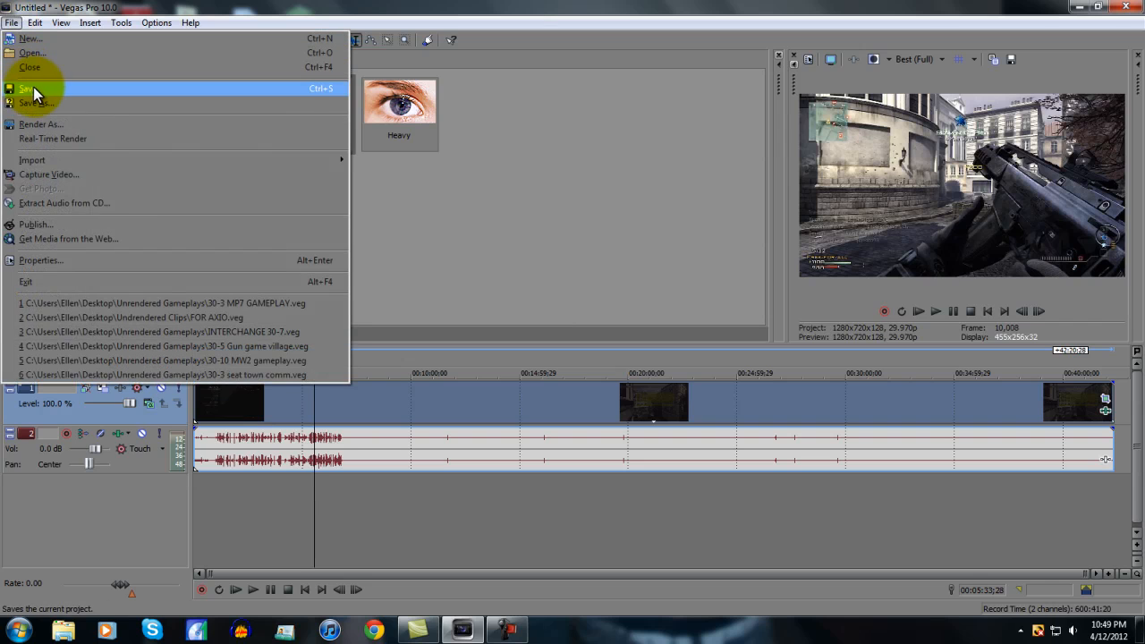
{"action": "left_click", "coordinate": [46, 126]}
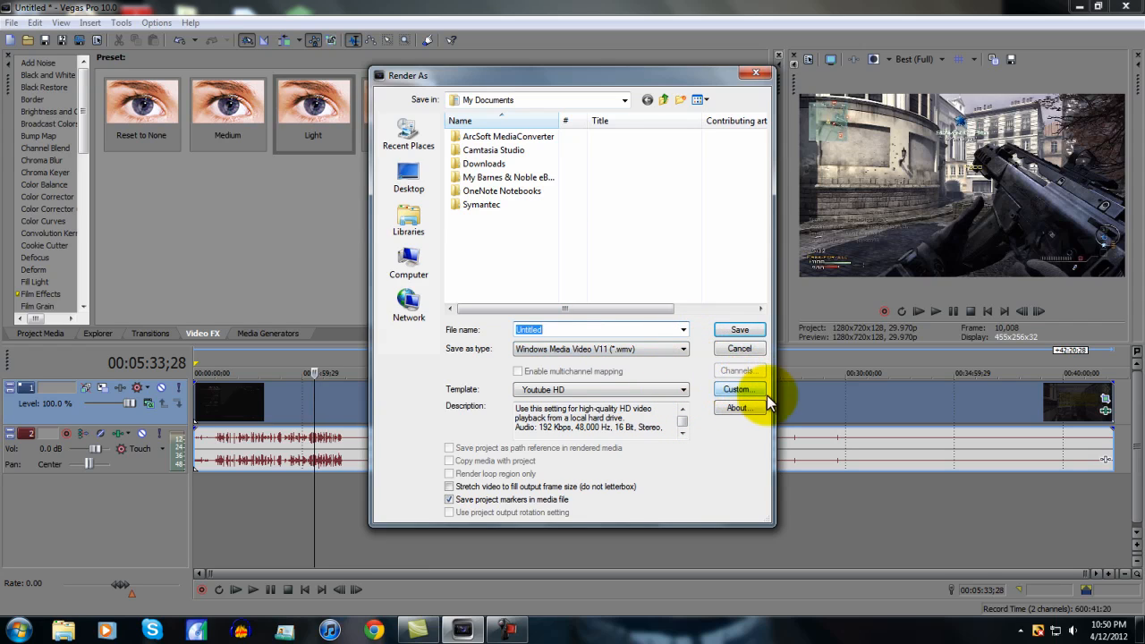
{"action": "left_click", "coordinate": [683, 332]}
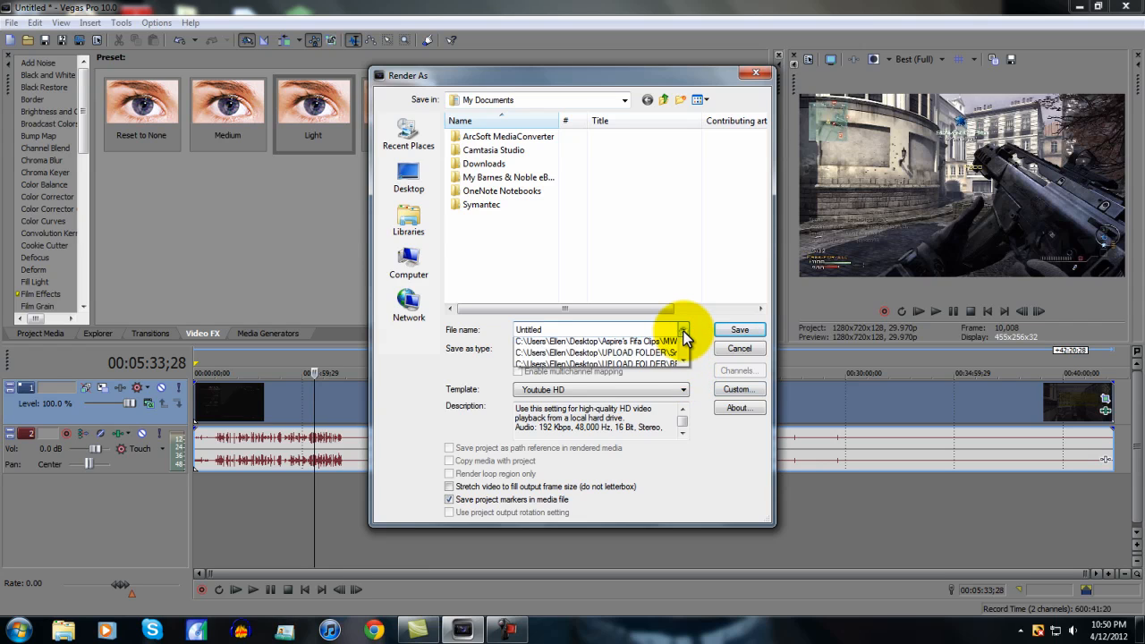
{"action": "left_click", "coordinate": [684, 333]}
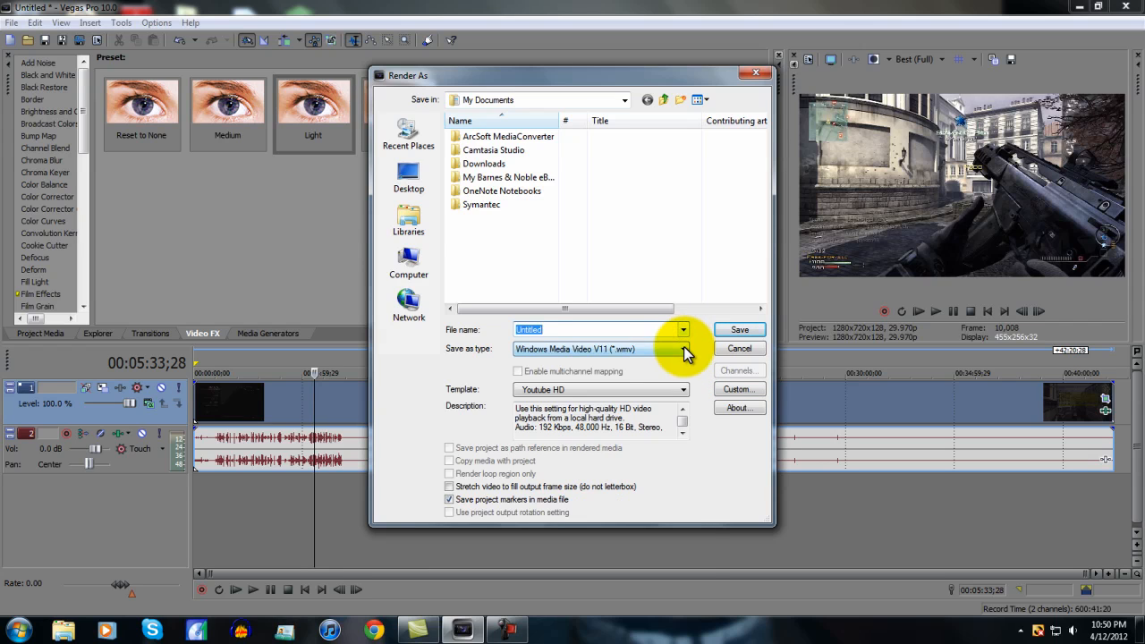
{"action": "left_click", "coordinate": [683, 349]}
{"action": "left_click", "coordinate": [684, 350]}
{"action": "left_click", "coordinate": [684, 327]}
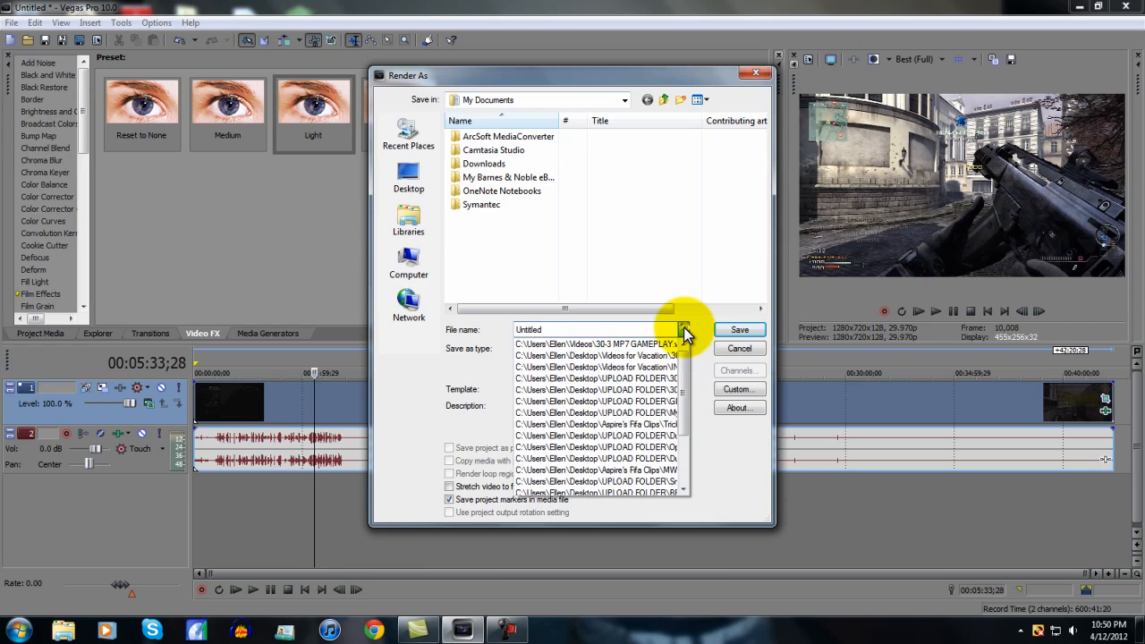
{"action": "left_click", "coordinate": [684, 326]}
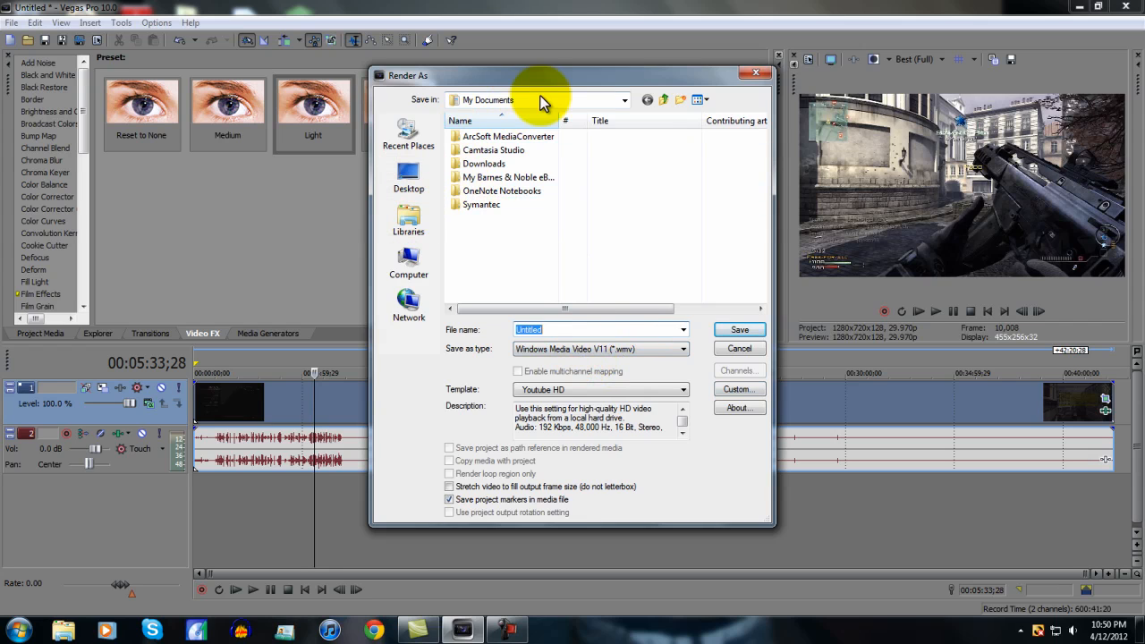
Set the render destination to the Videos library and review the available templates, keeping Youtube HD
{"action": "left_click", "coordinate": [411, 224]}
{"action": "left_click", "coordinate": [661, 173]}
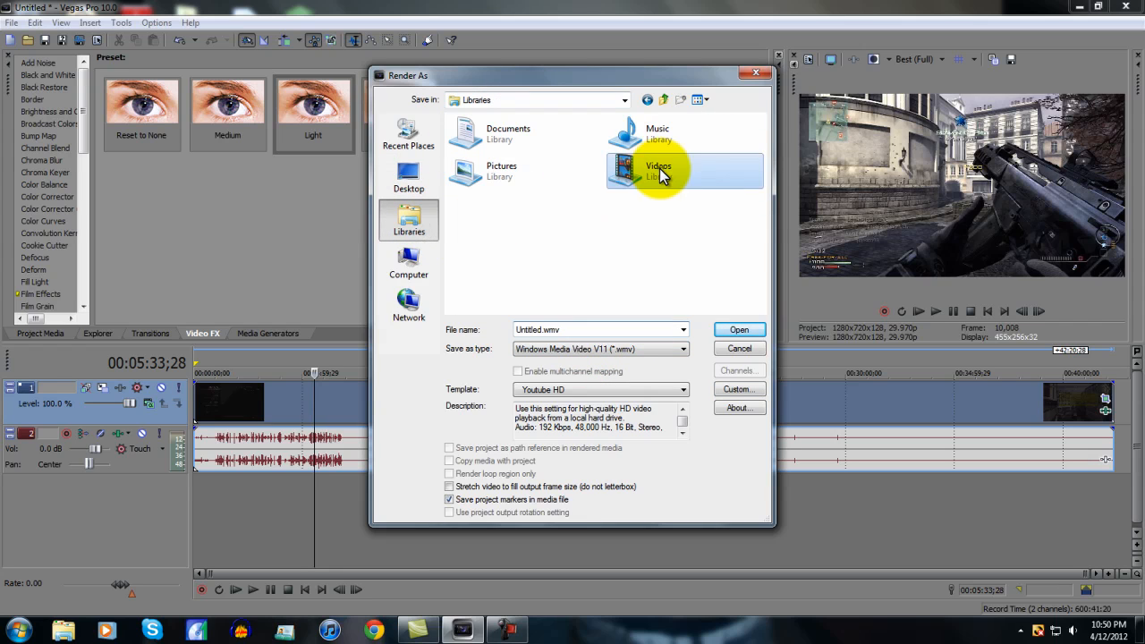
{"action": "double_click", "coordinate": [660, 174]}
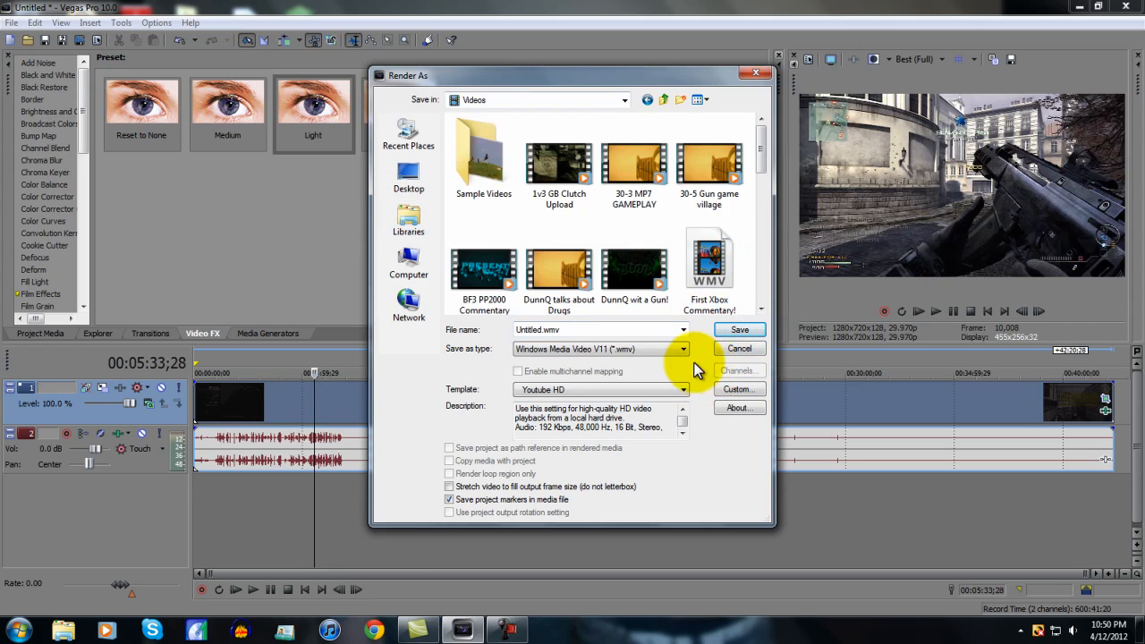
{"action": "left_click", "coordinate": [591, 393]}
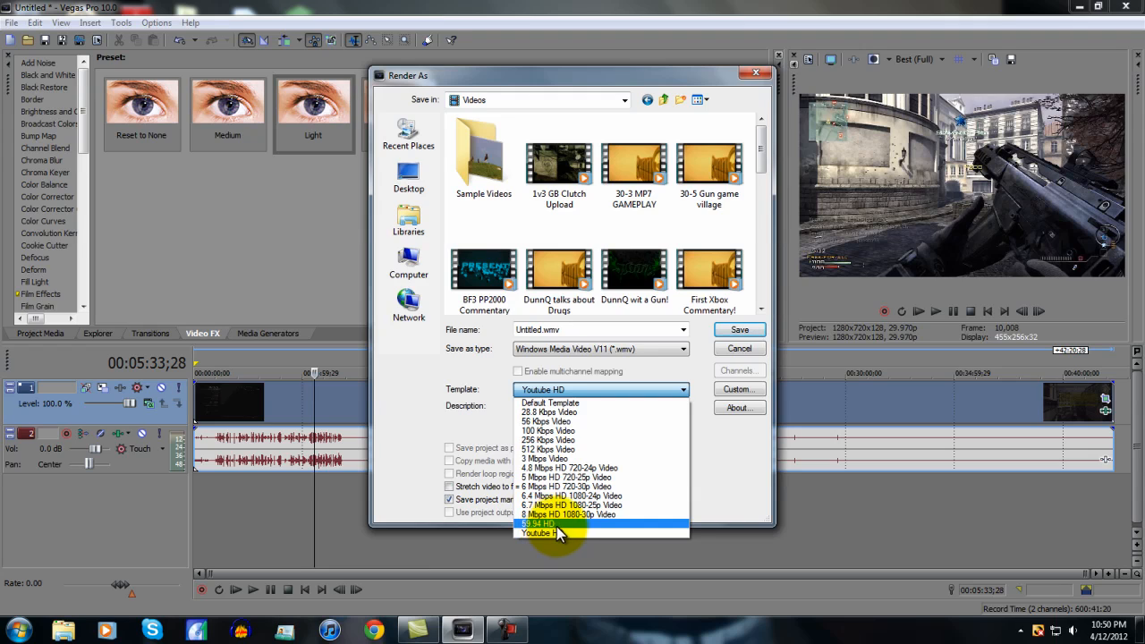
{"action": "left_click", "coordinate": [719, 464]}
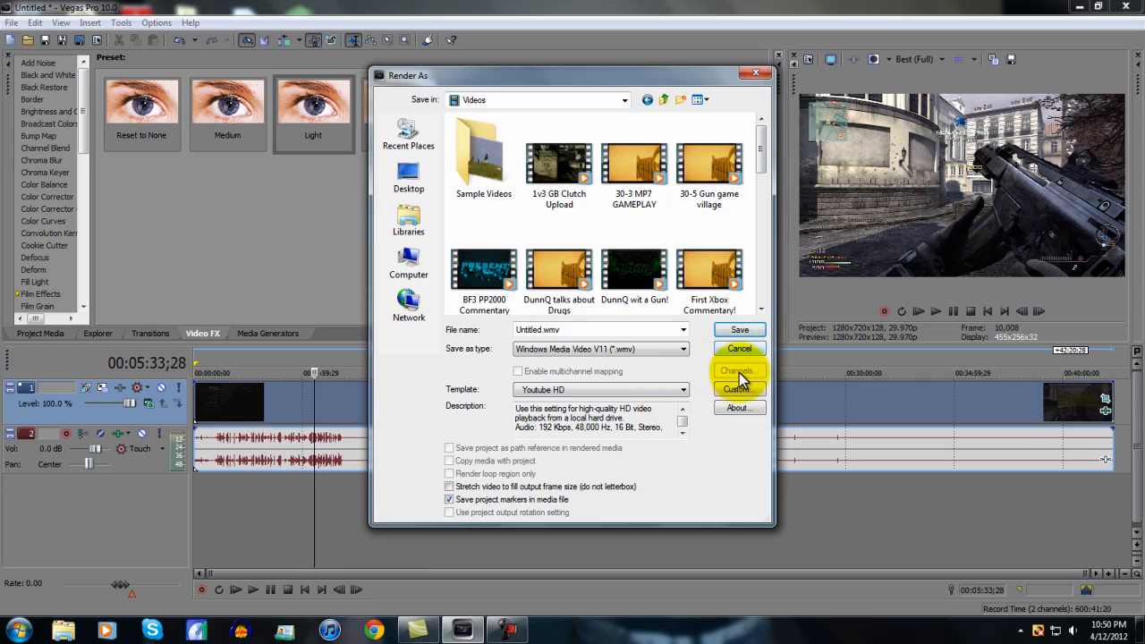
Review the Youtube HD template's custom audio and video settings, keeping CBR audio mode and Windows Media Audio 9.2, and close them
{"action": "left_click", "coordinate": [732, 388]}
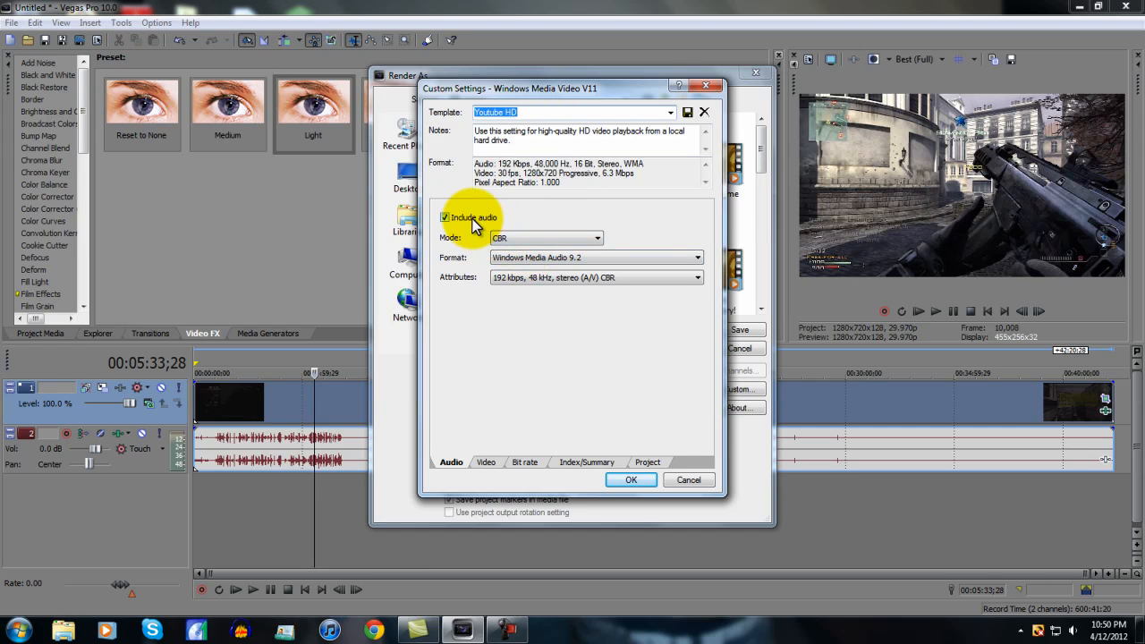
{"action": "left_click", "coordinate": [543, 238]}
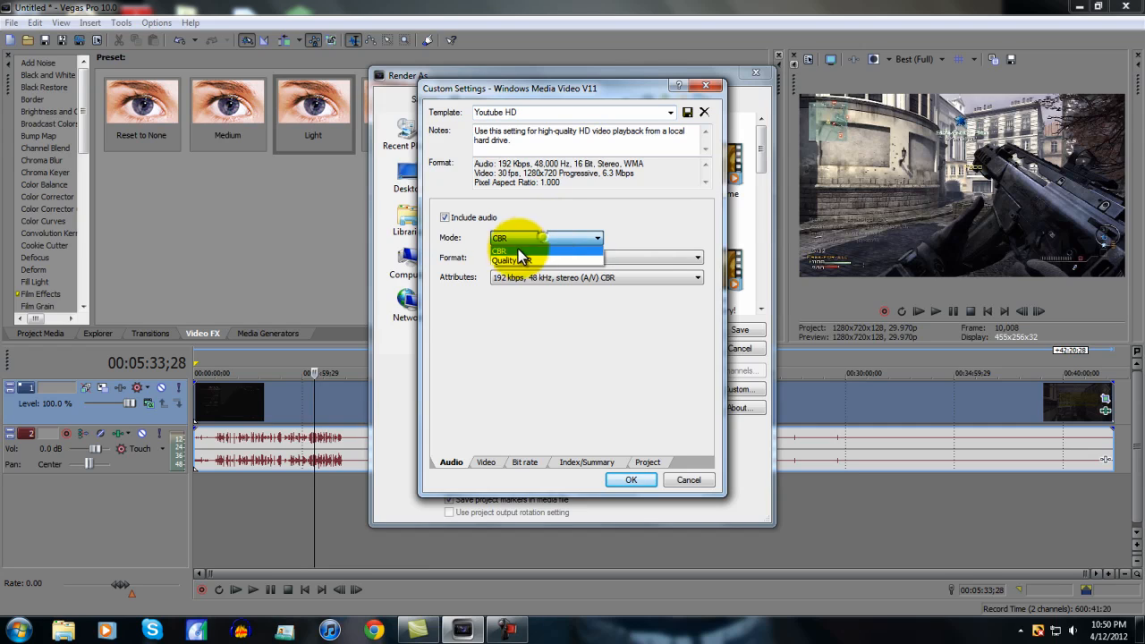
{"action": "left_click", "coordinate": [509, 252]}
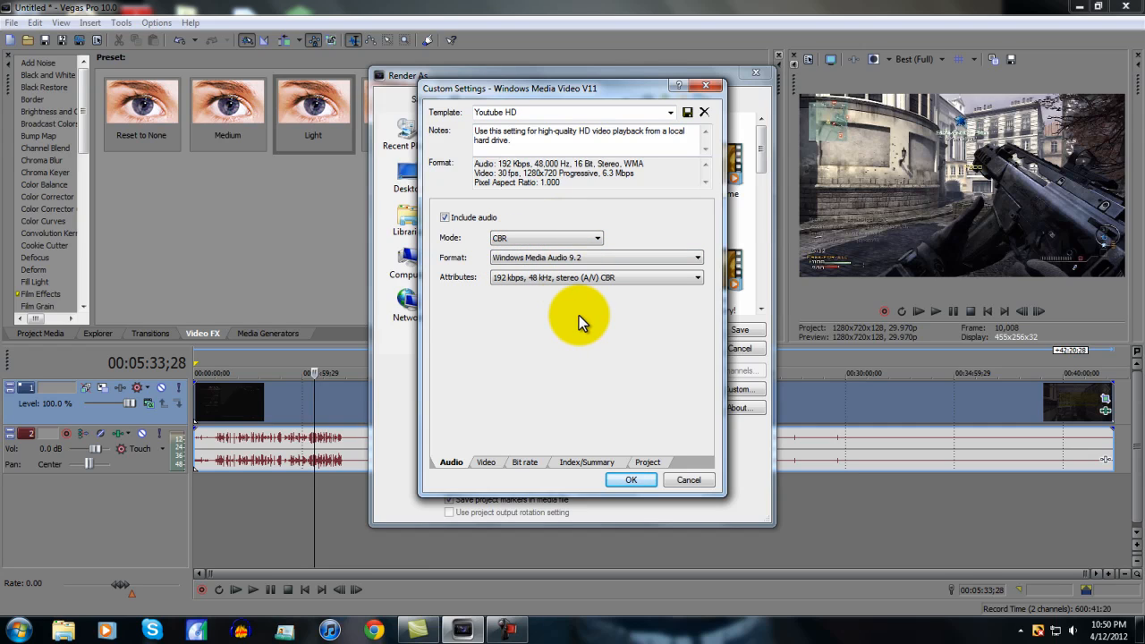
{"action": "left_click", "coordinate": [565, 276]}
{"action": "left_click", "coordinate": [555, 258]}
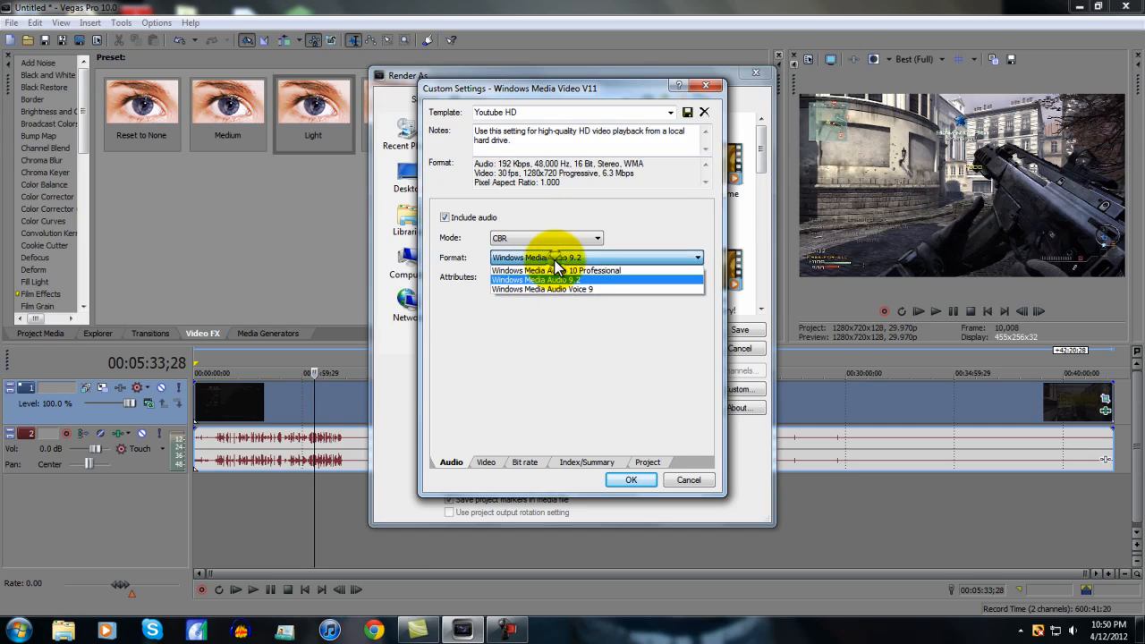
{"action": "left_click", "coordinate": [554, 279]}
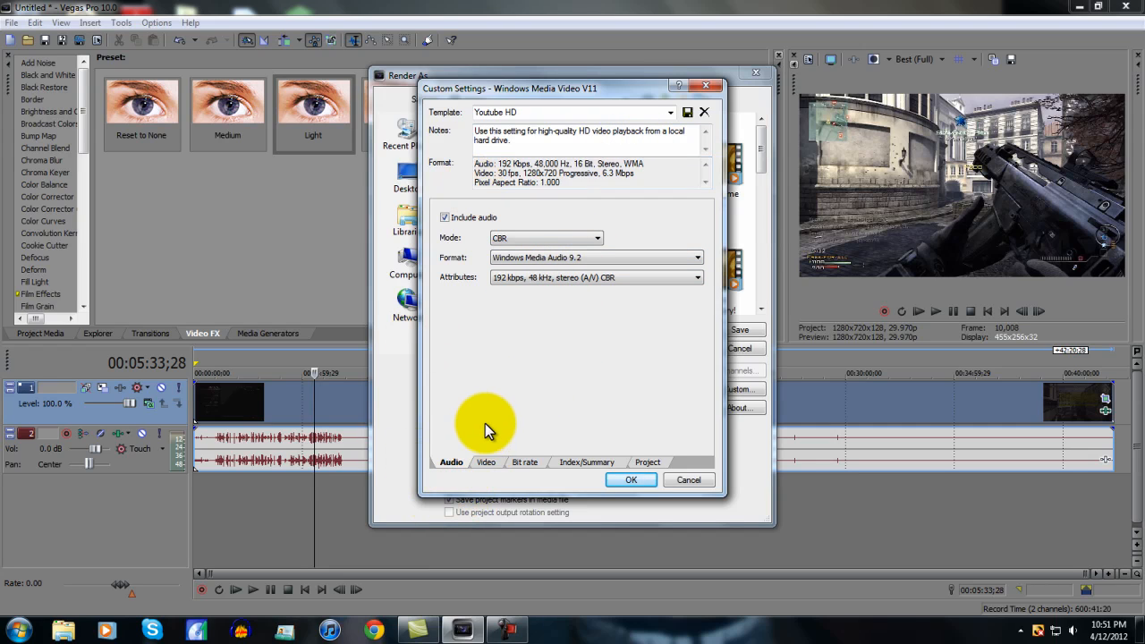
{"action": "left_click", "coordinate": [485, 462]}
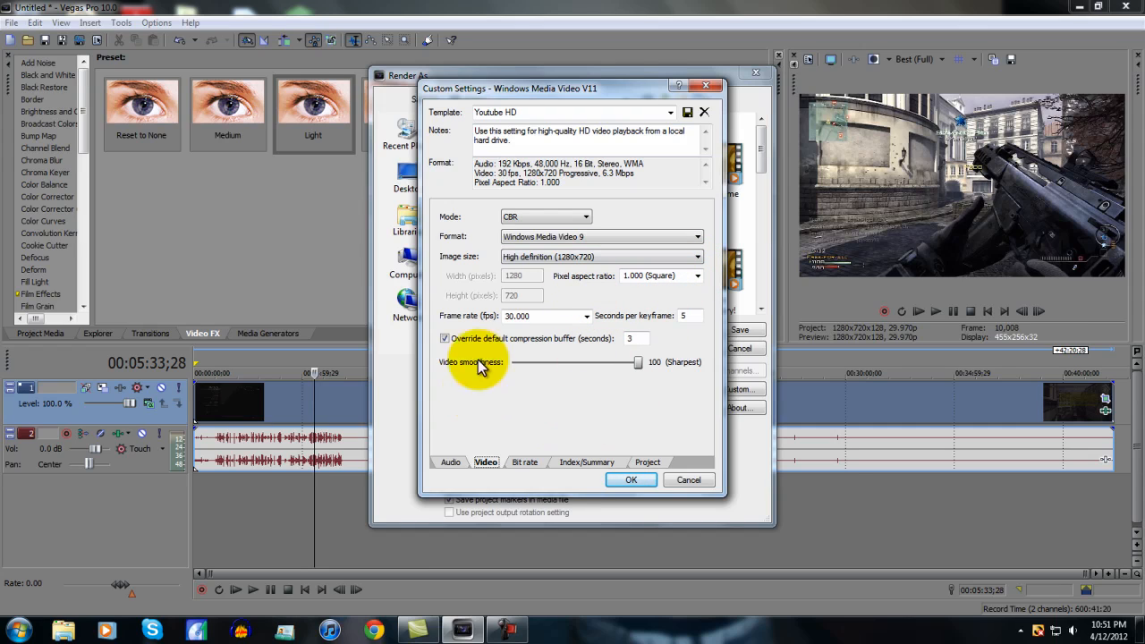
{"action": "left_click", "coordinate": [705, 86]}
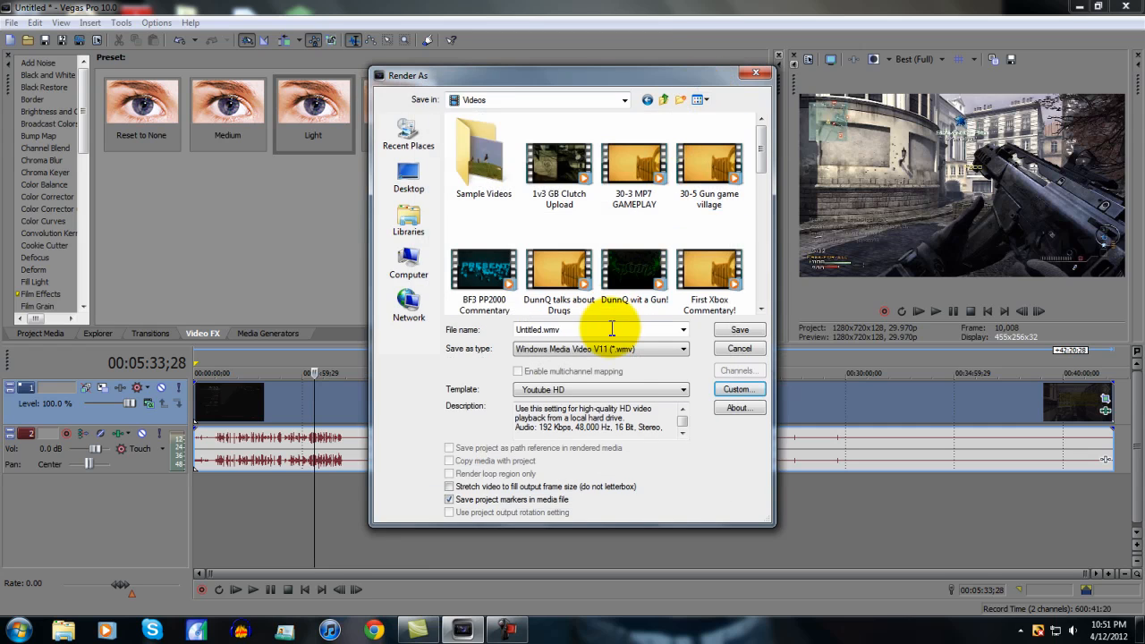
Look through the available output file types and close the Render As window without rendering
{"action": "left_click", "coordinate": [676, 355]}
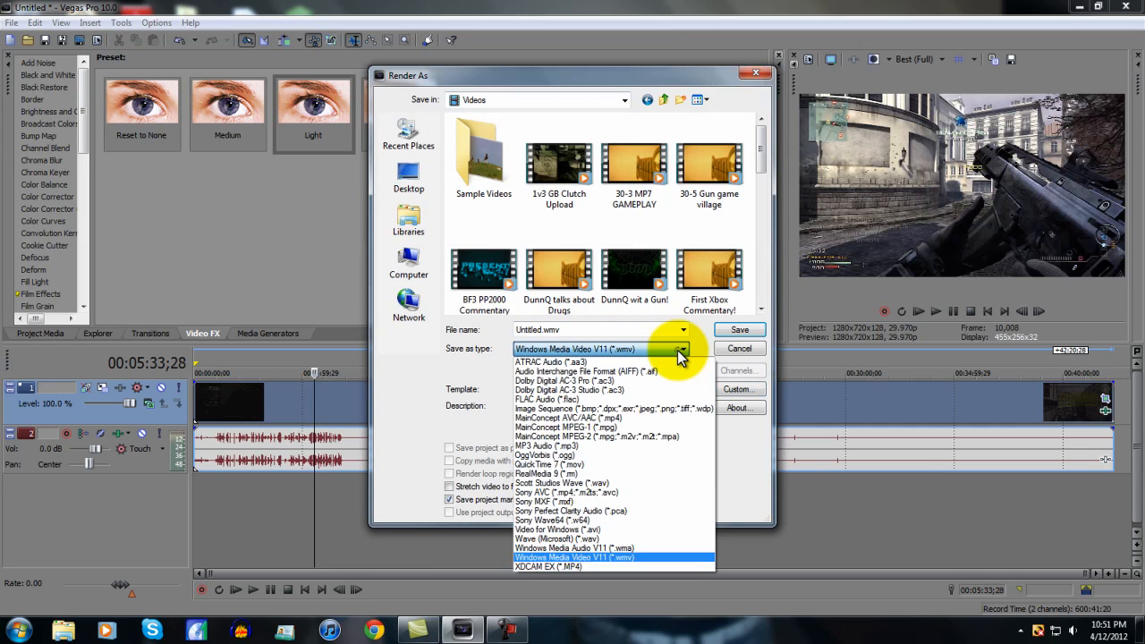
{"action": "left_click", "coordinate": [676, 353]}
{"action": "left_click", "coordinate": [676, 358]}
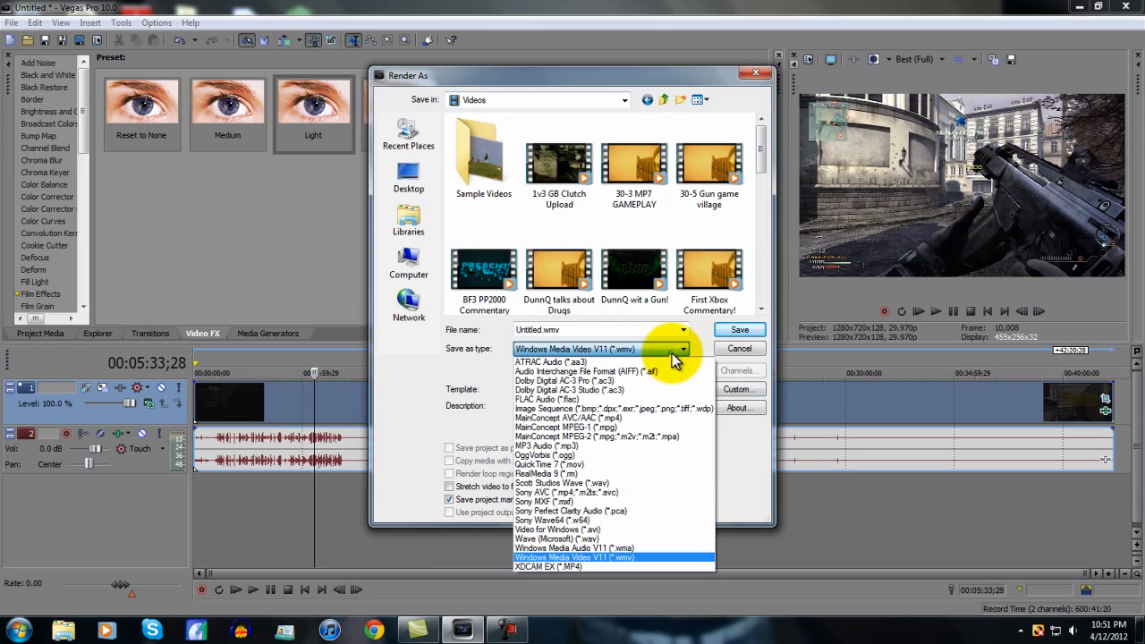
{"action": "left_click", "coordinate": [674, 357]}
{"action": "left_click", "coordinate": [759, 76]}
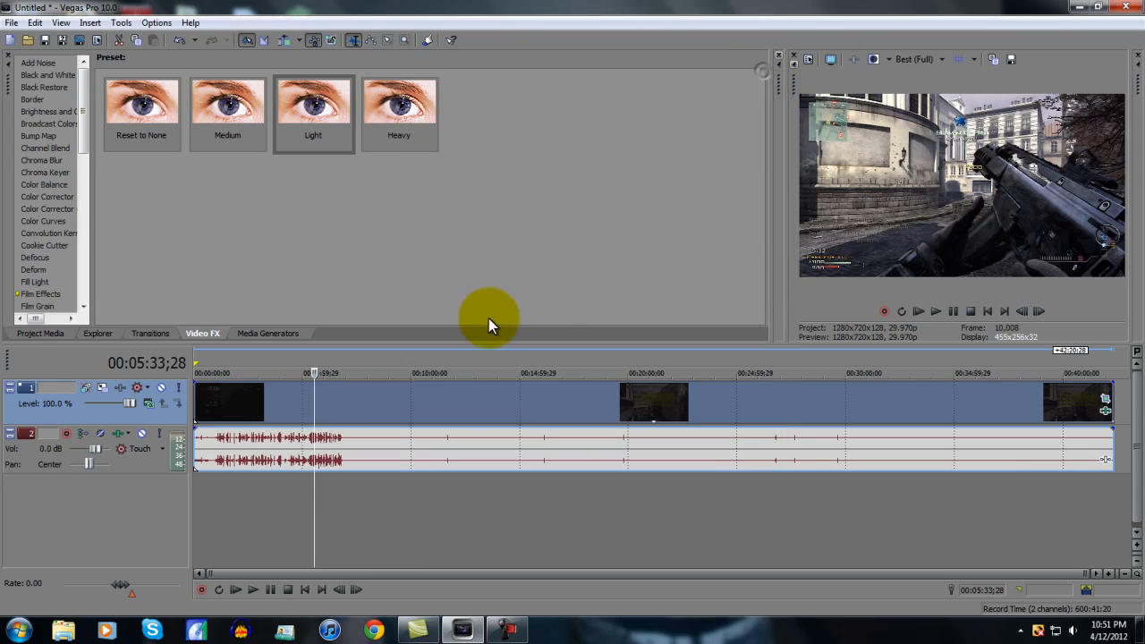
Inspect the gameplay event at several points along the timeline, finishing with the cursor at 00:04:03;02
{"action": "left_click", "coordinate": [245, 410]}
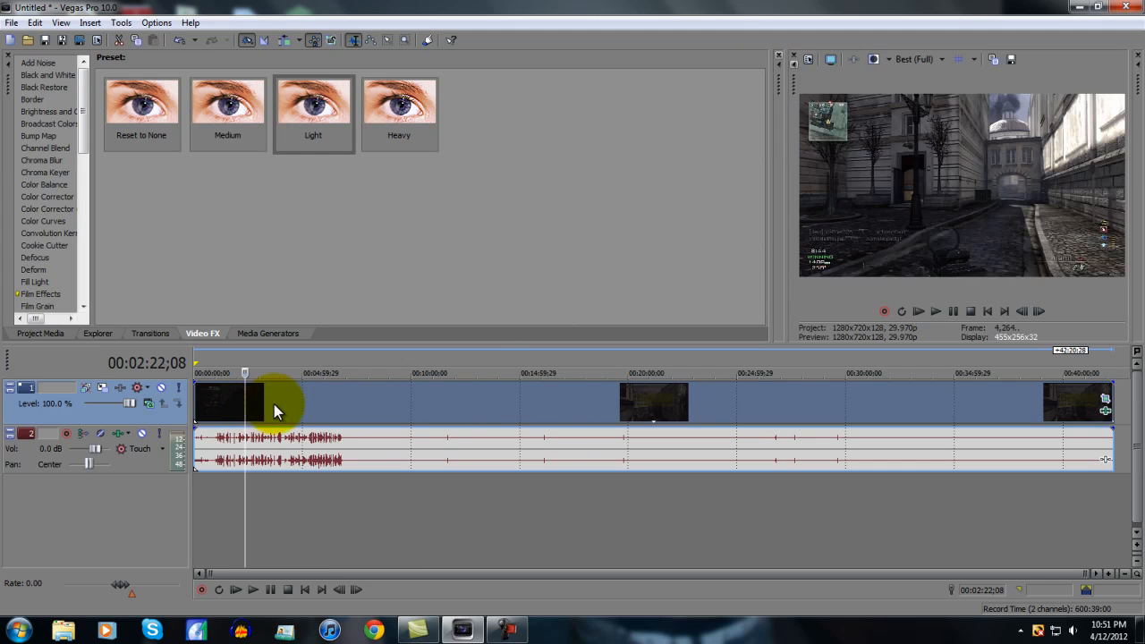
{"action": "left_click", "coordinate": [273, 404]}
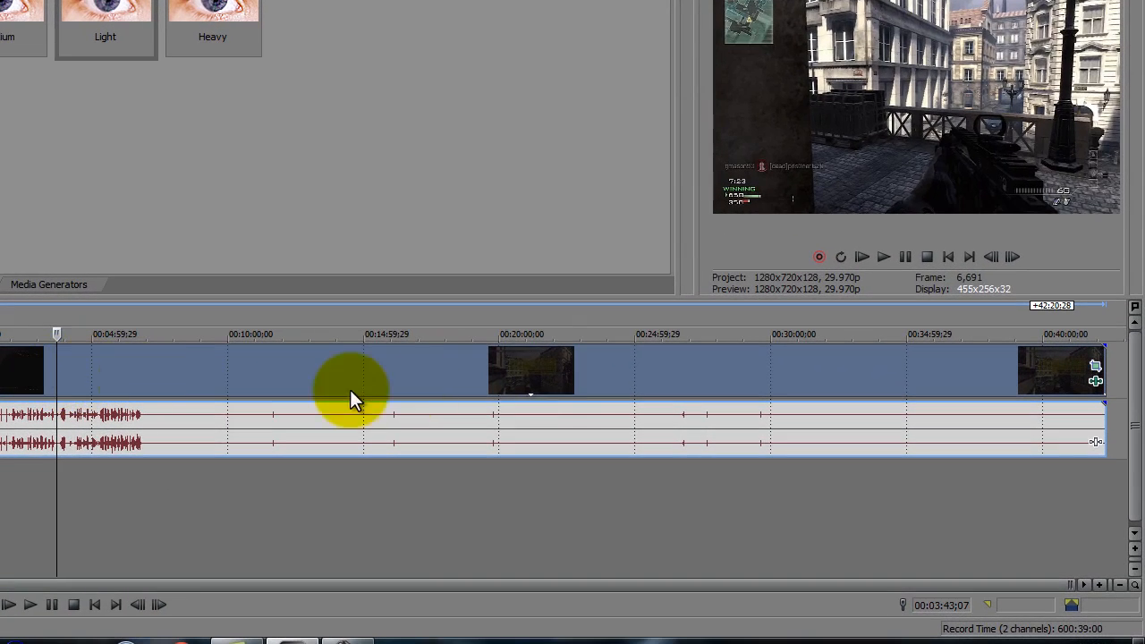
{"action": "left_click", "coordinate": [532, 369]}
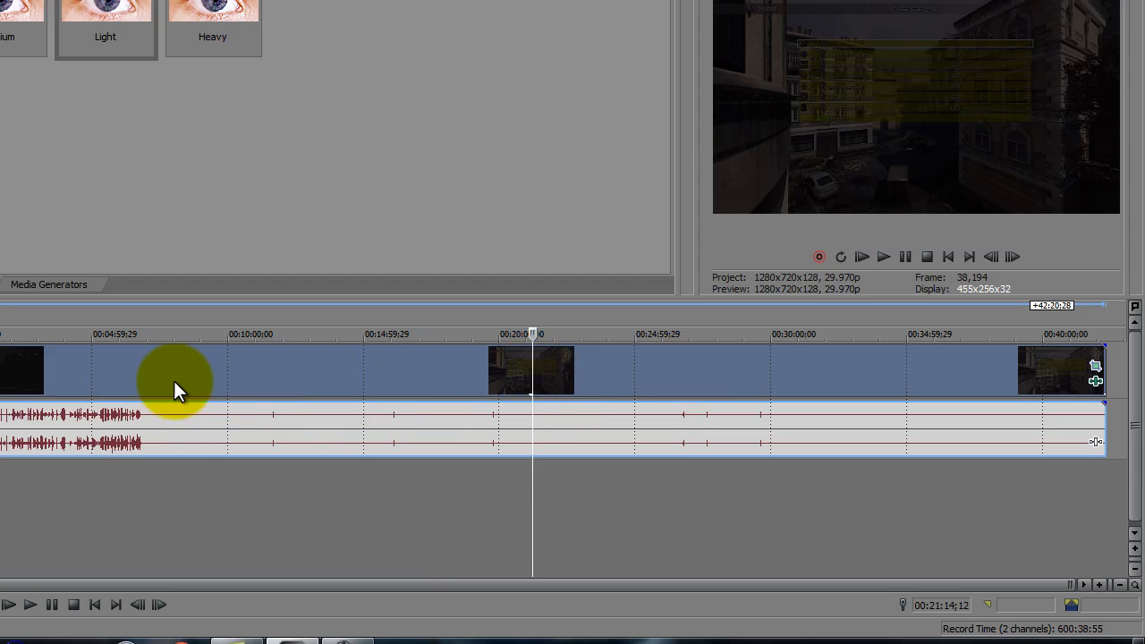
{"action": "left_click", "coordinate": [161, 374]}
{"action": "left_click", "coordinate": [115, 377]}
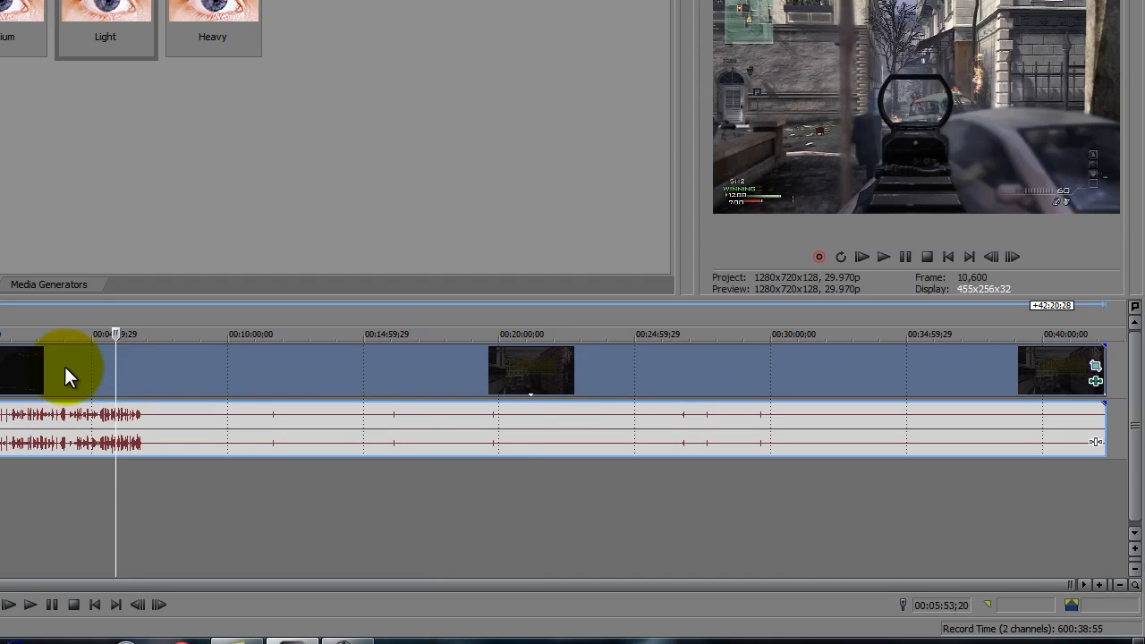
{"action": "left_click", "coordinate": [64, 366]}
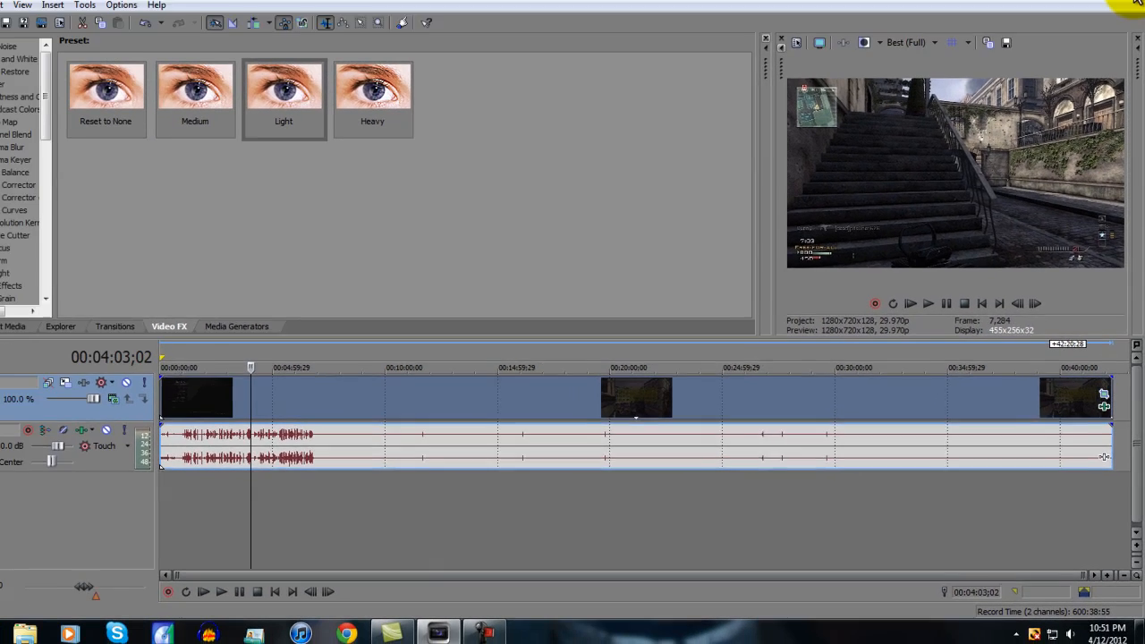
Exit the video editor without saving the changes to the untitled project
{"action": "left_click", "coordinate": [1134, 4]}
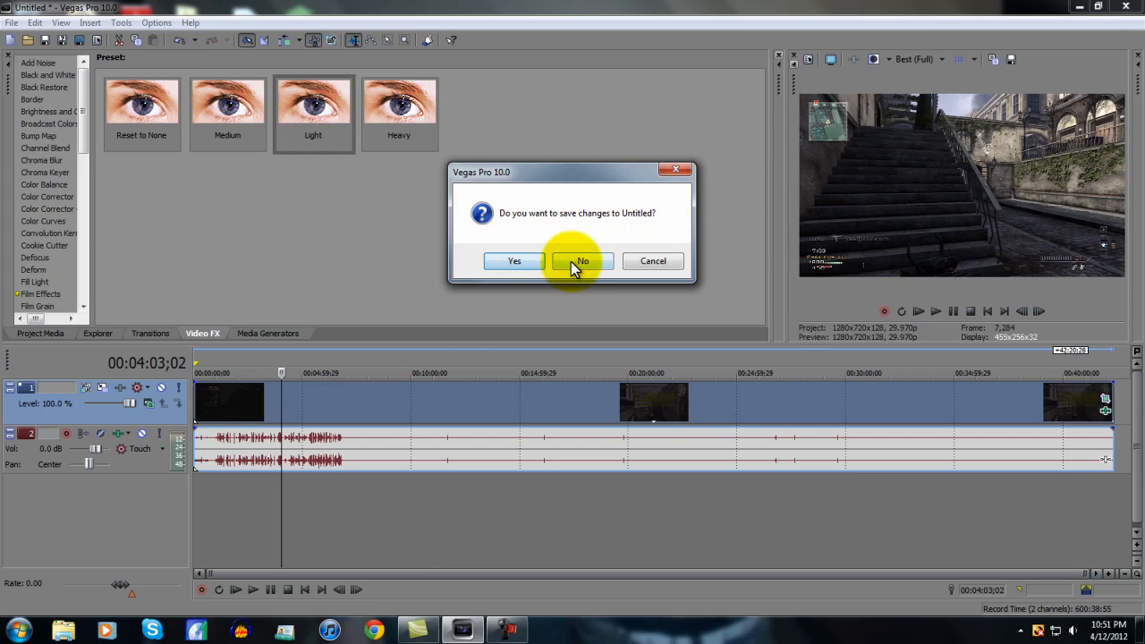
{"action": "left_click", "coordinate": [580, 261]}
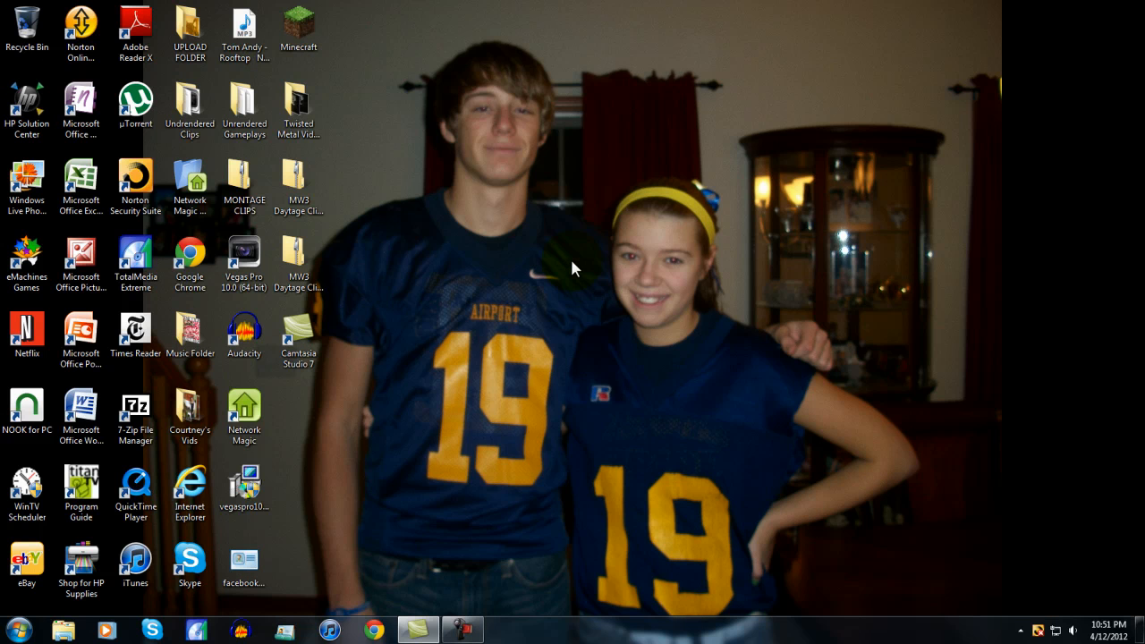